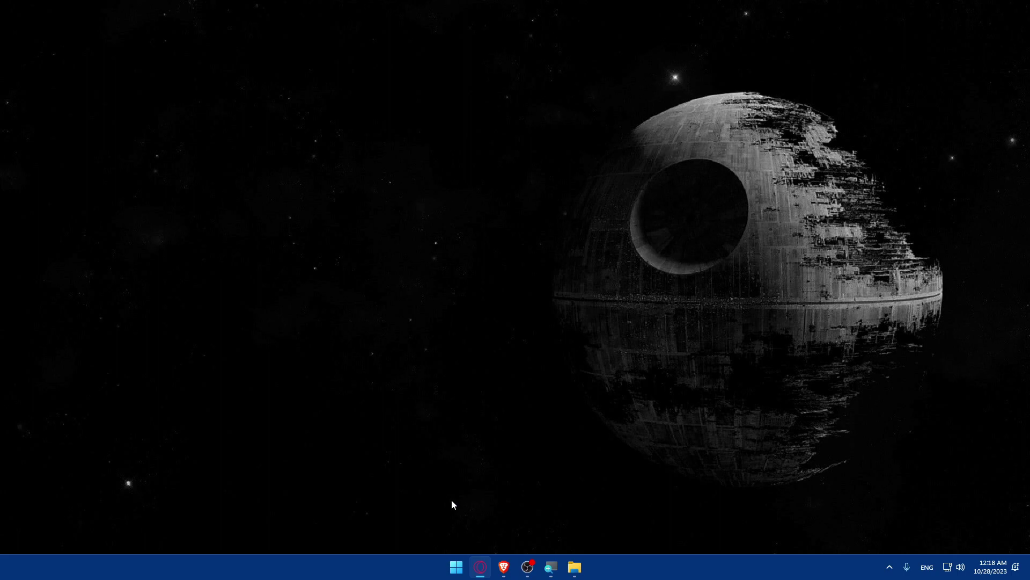
- Launch Brave and go to ads.google.com
left_click(504, 567)
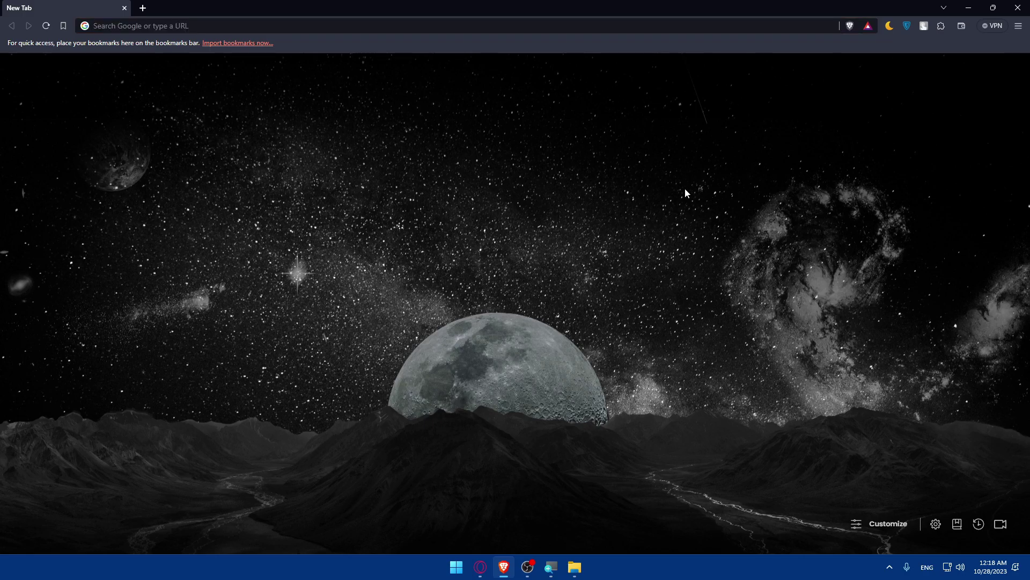
left_click(396, 29)
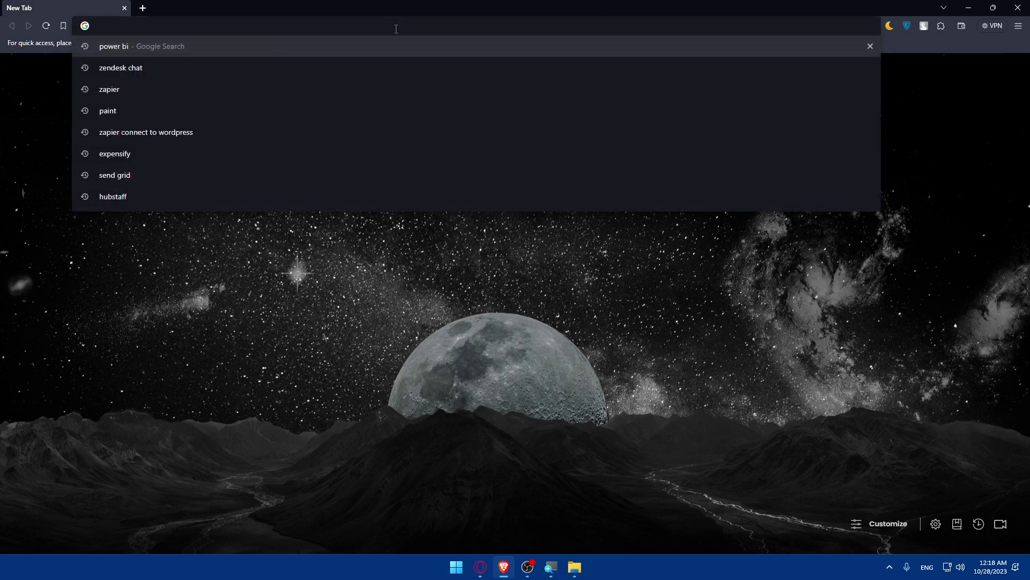
type("ads.google.co")
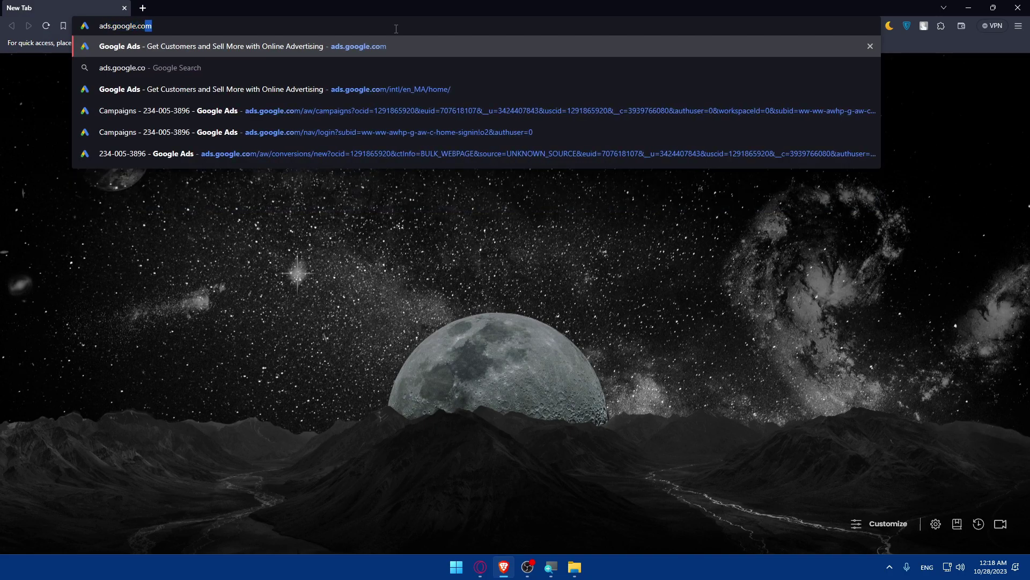
type("m")
key("Return")
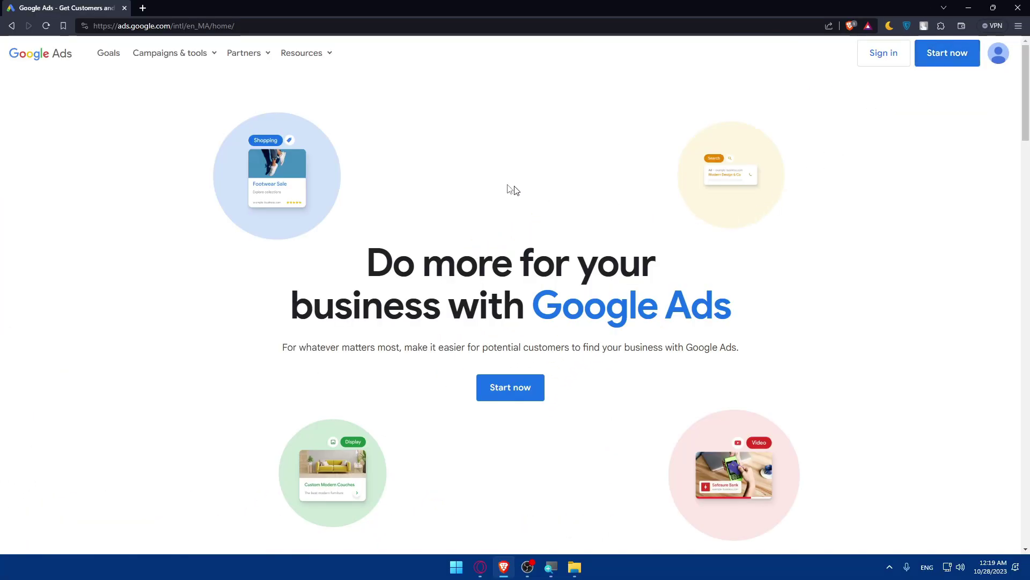
- Scroll through the Google Ads landing page, then sign in to reach the empty Campaigns page
scroll(442, 187, "down", 10)
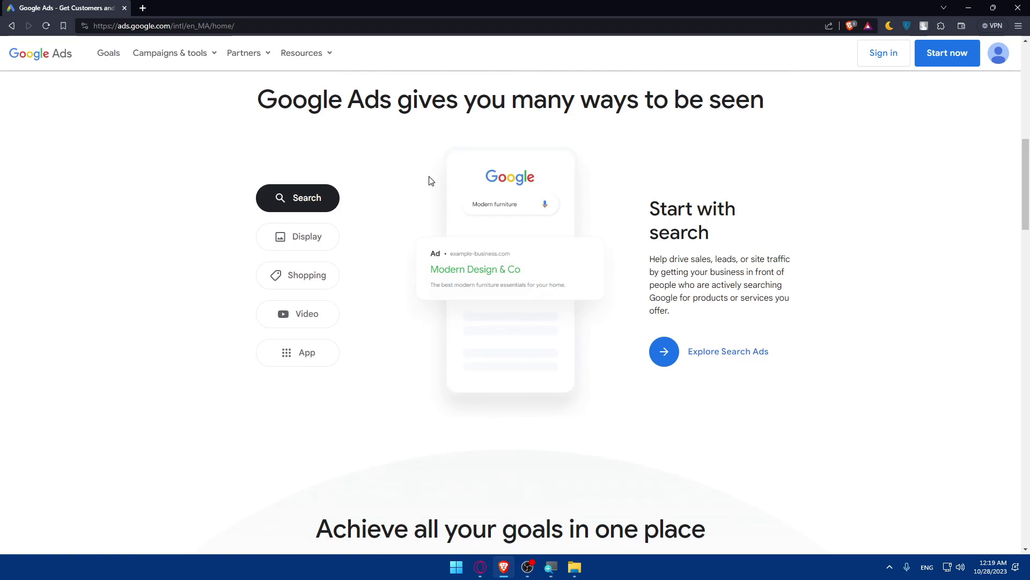
scroll(435, 268, "down", 15)
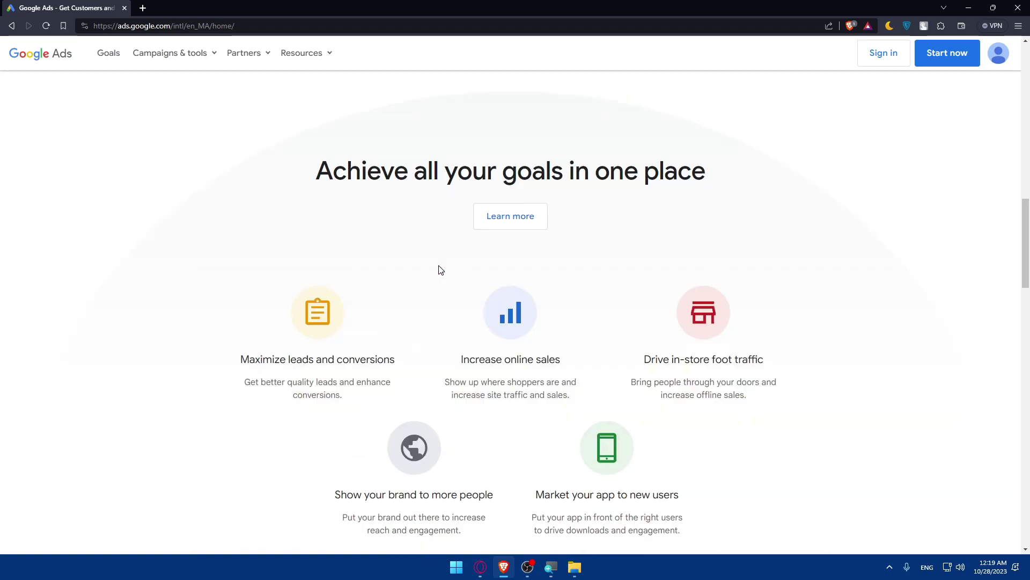
scroll(437, 268, "down", 6)
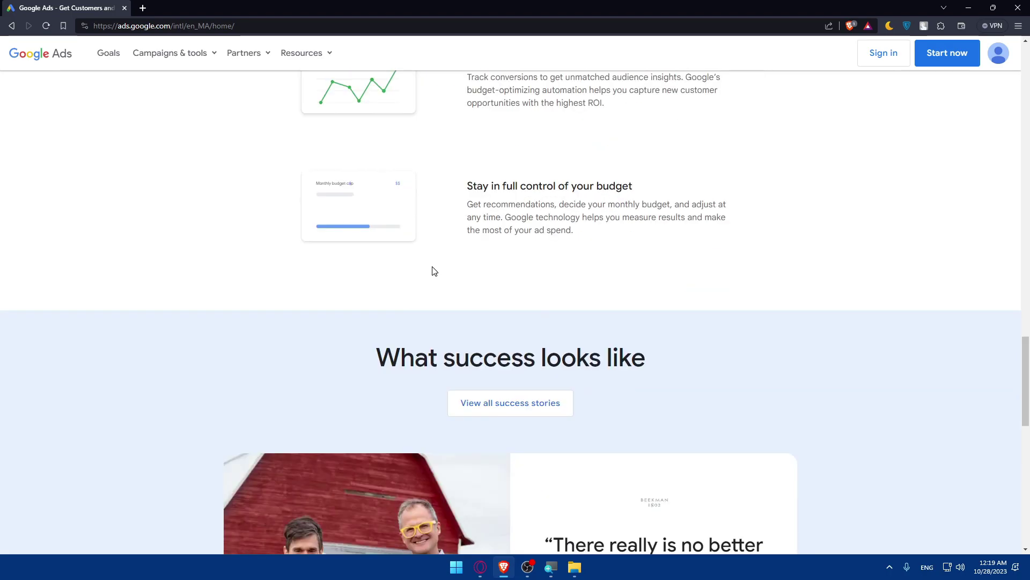
scroll(427, 276, "down", 6)
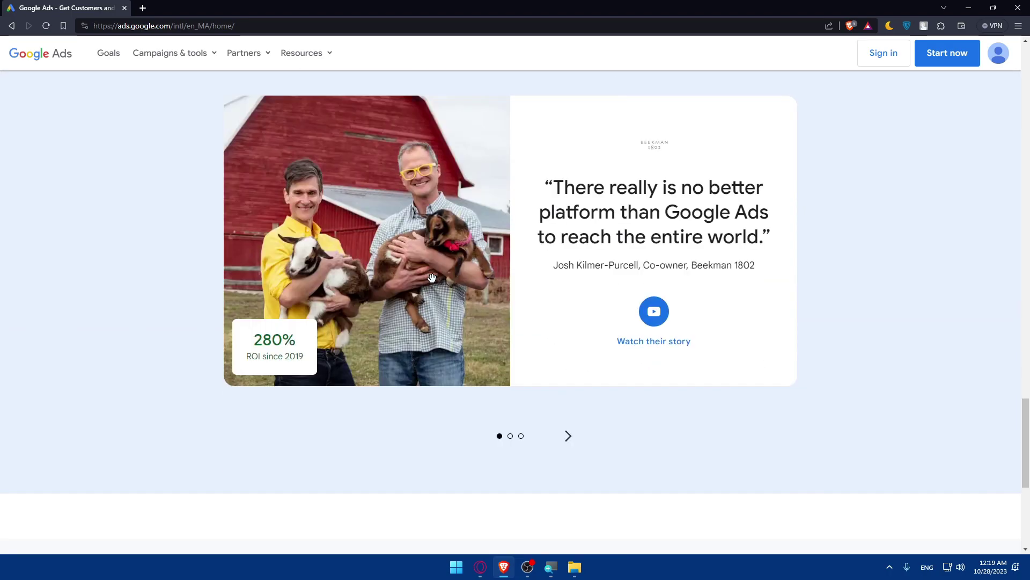
scroll(435, 274, "up", 20)
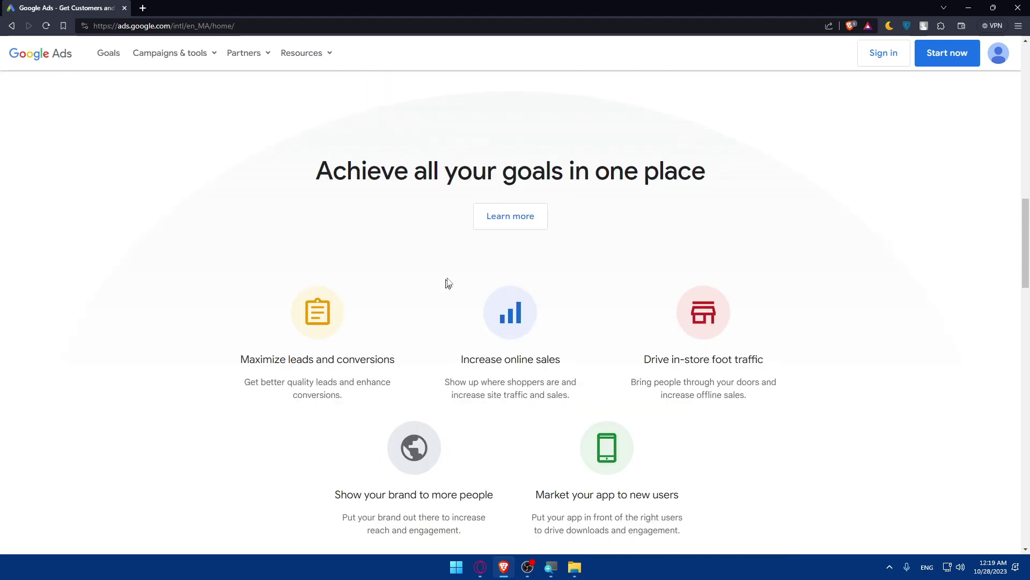
left_click(907, 68)
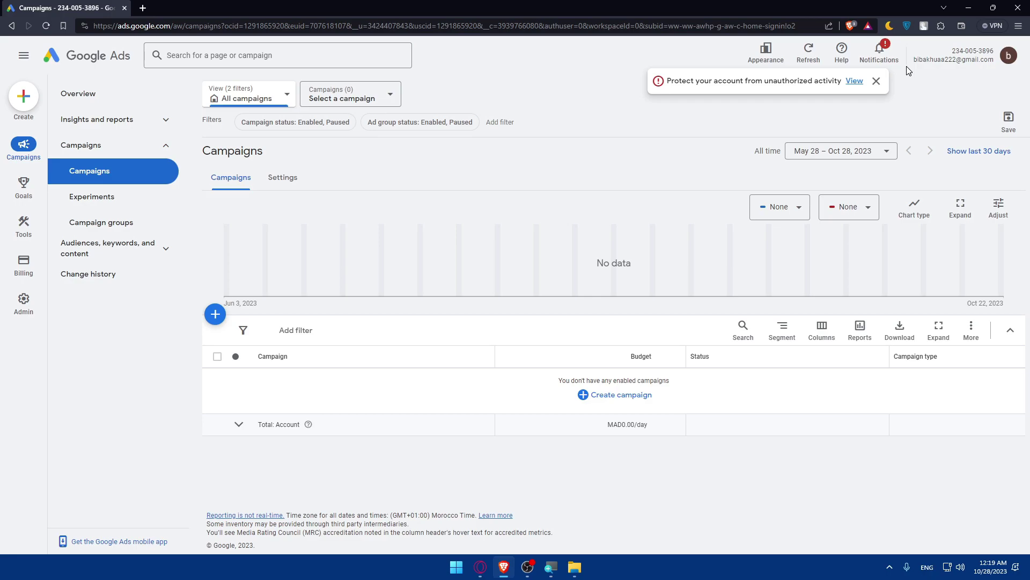
- Search Google for 'hubspot' in a new tab
left_click(142, 11)
type("hubspot")
key("Return")
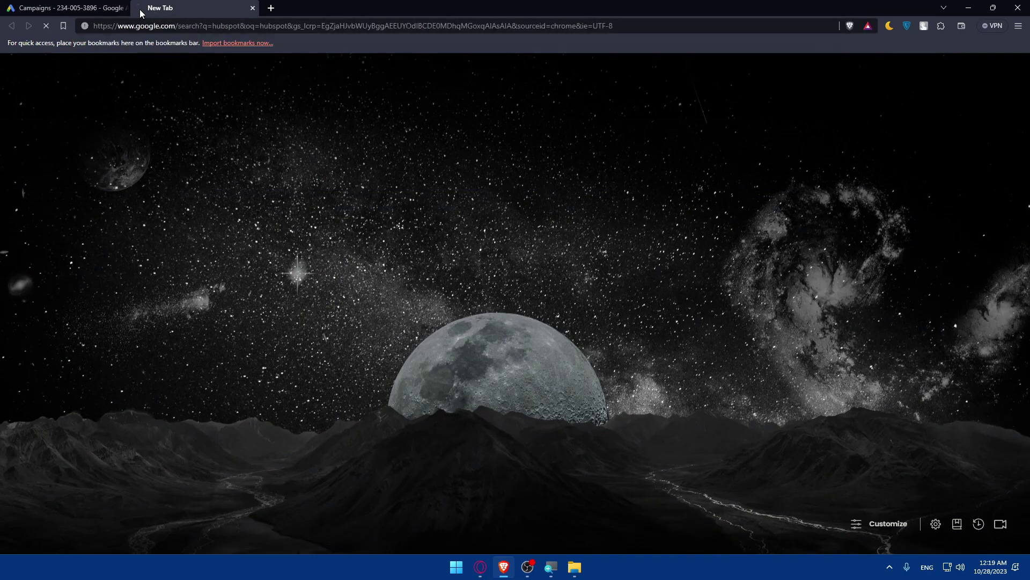
triple_click(490, 166)
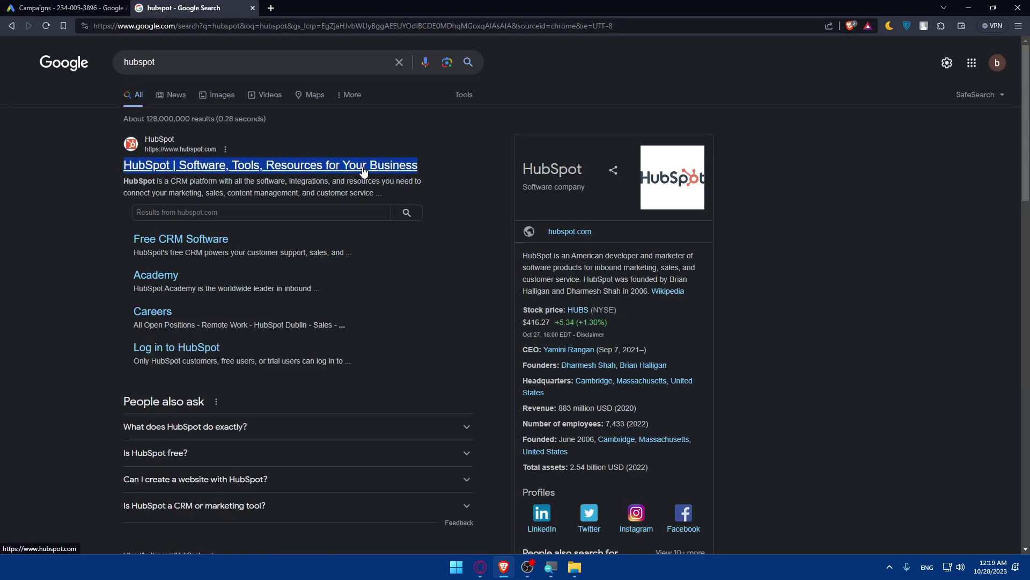
left_click(425, 166)
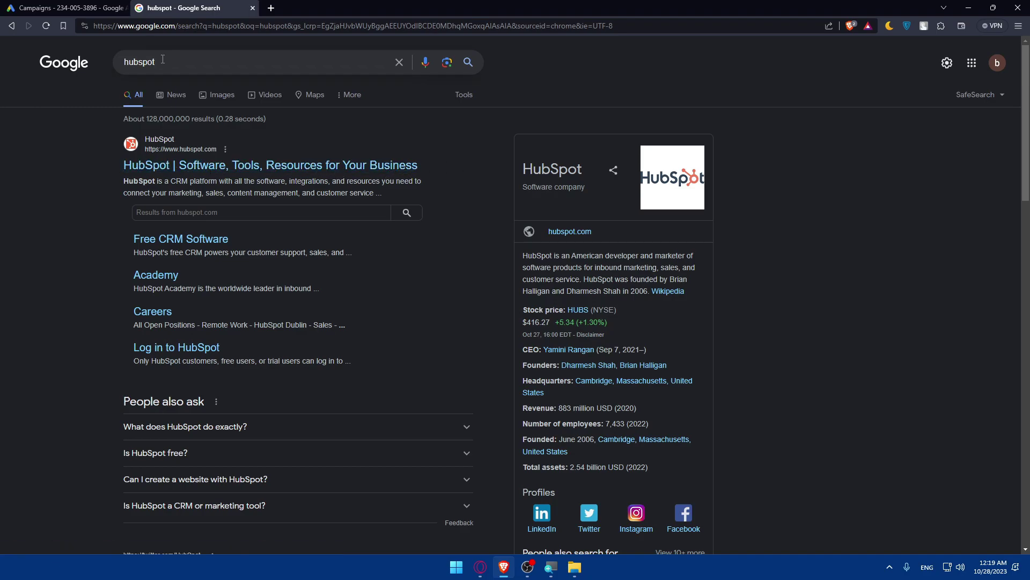
- Load the HubSpot homepage at hubspot.com, correcting the mistyped 'hubstop.com' address
left_click(156, 29)
type("hu")
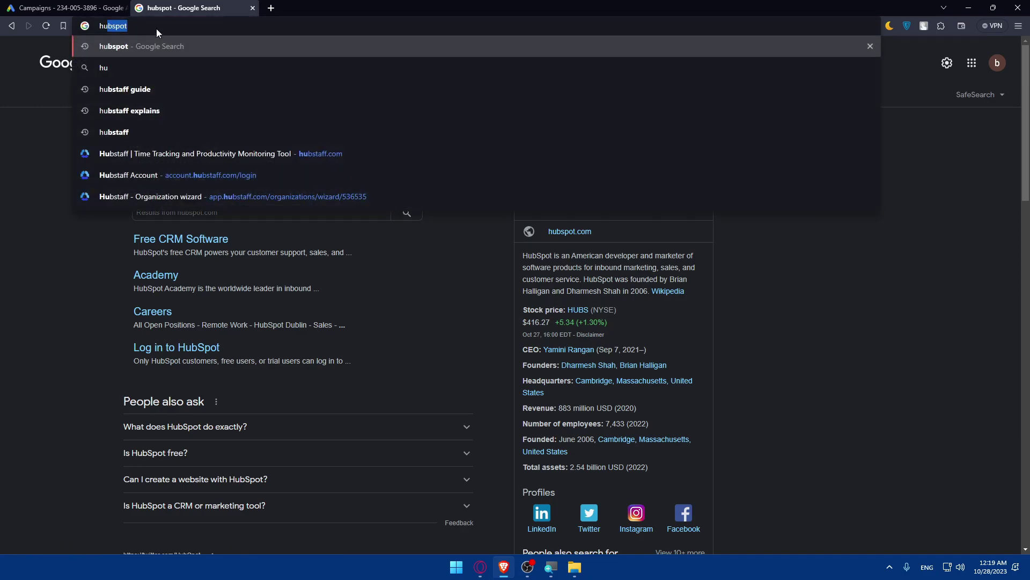
type("bstop.com")
key("Return")
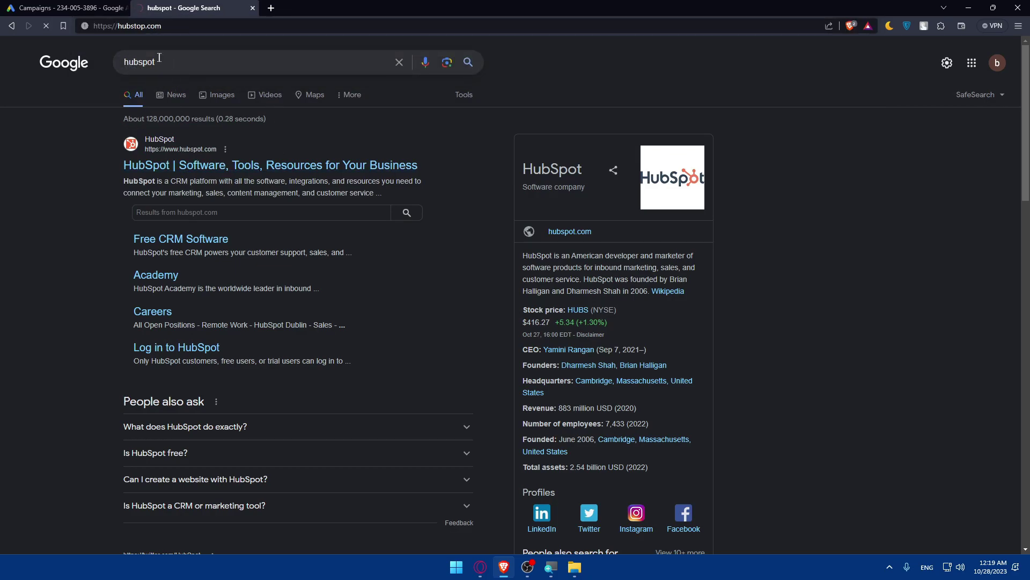
left_click(188, 27)
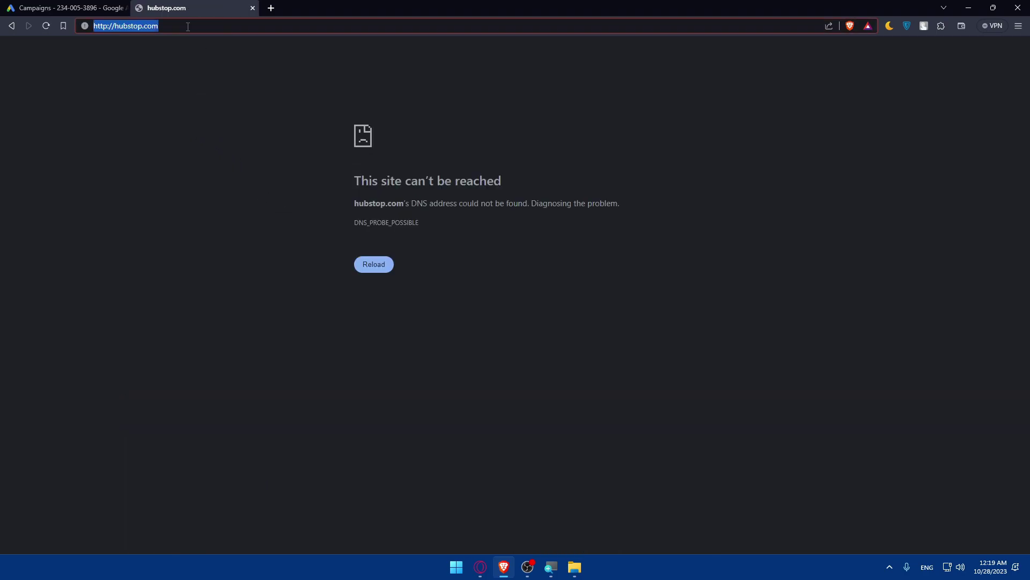
type("hubspot")
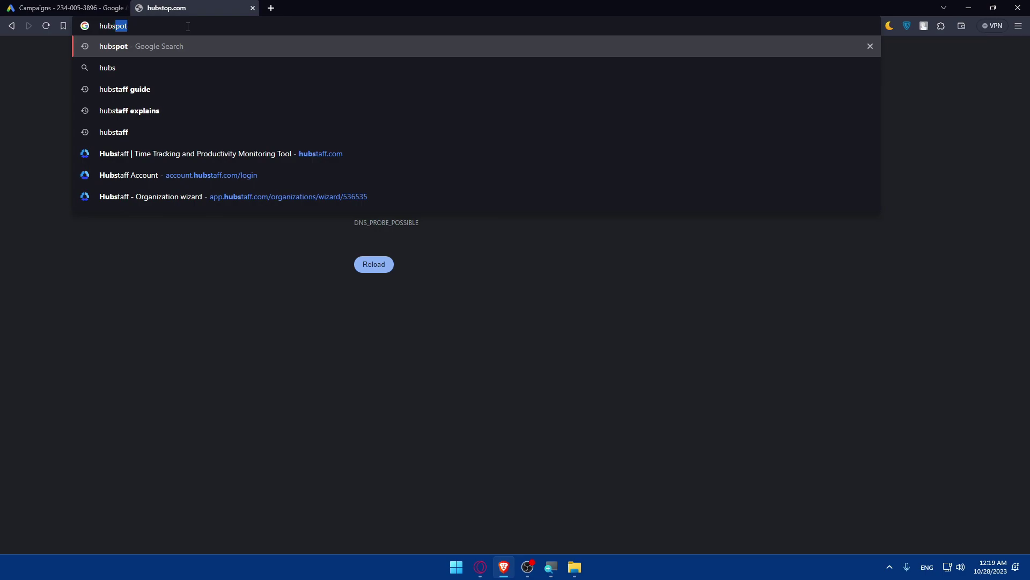
type(".com")
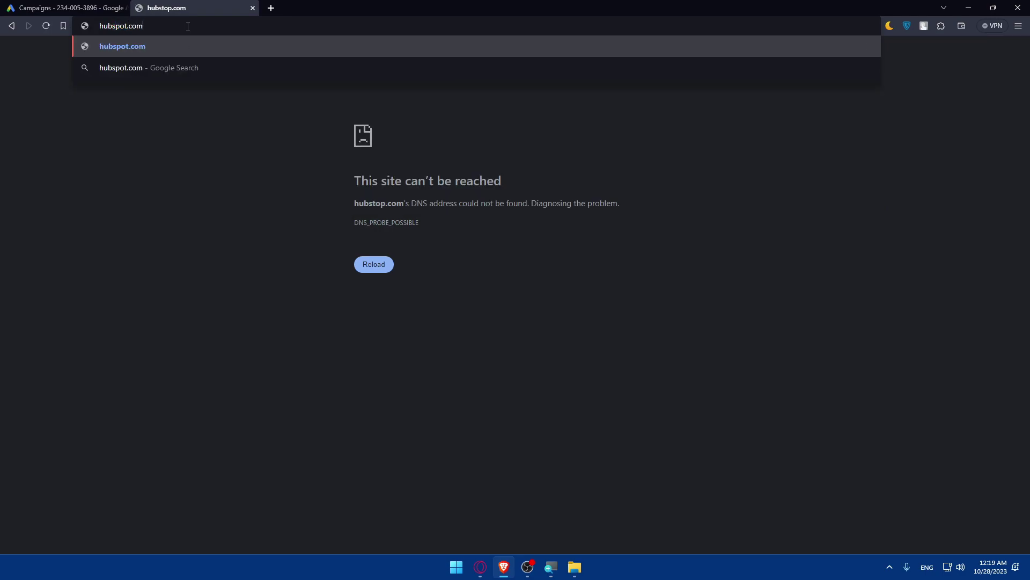
key("Return")
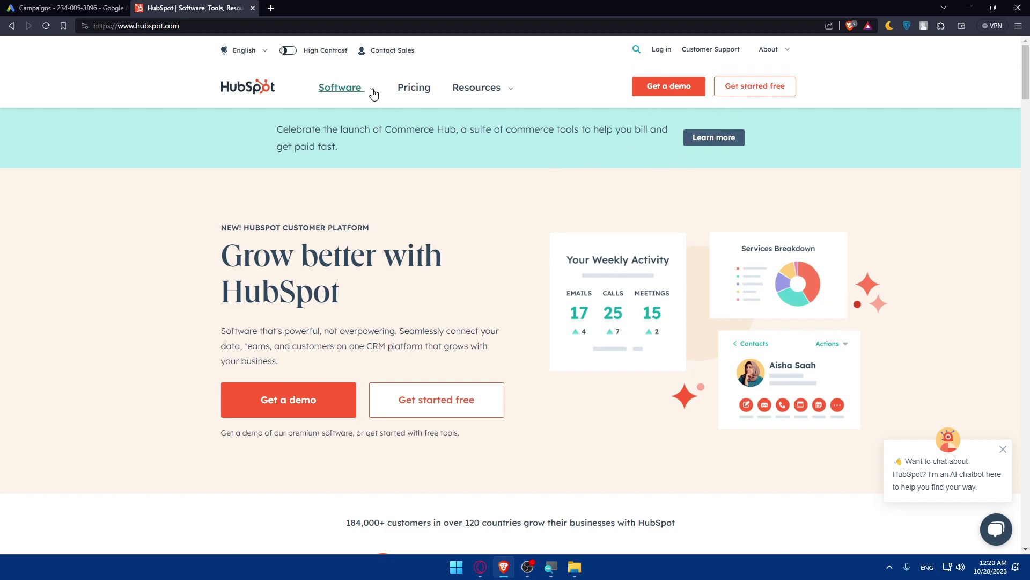
- Look over HubSpot's pricing page, then return to the homepage
left_click(412, 87)
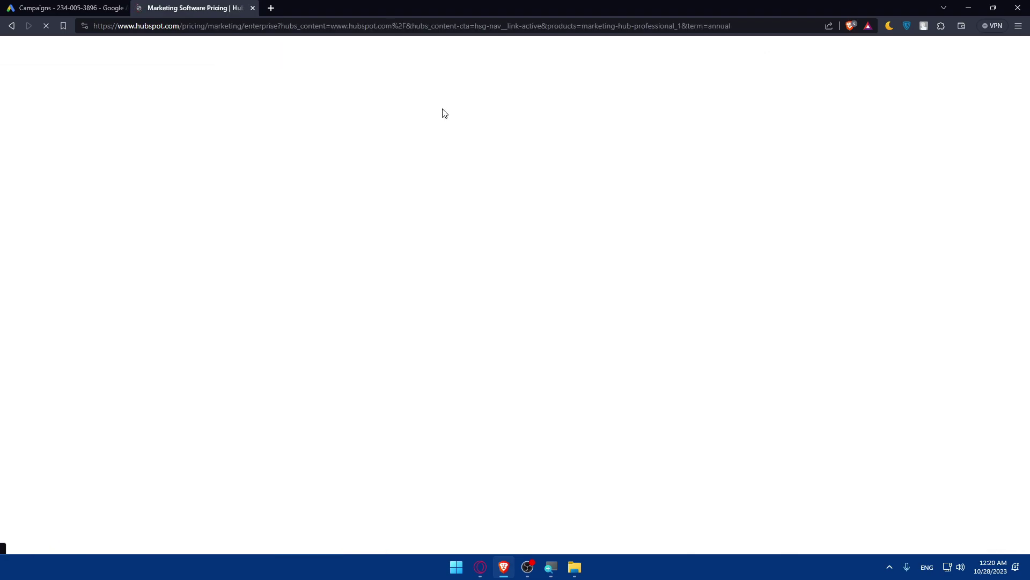
scroll(574, 274, "down", 2)
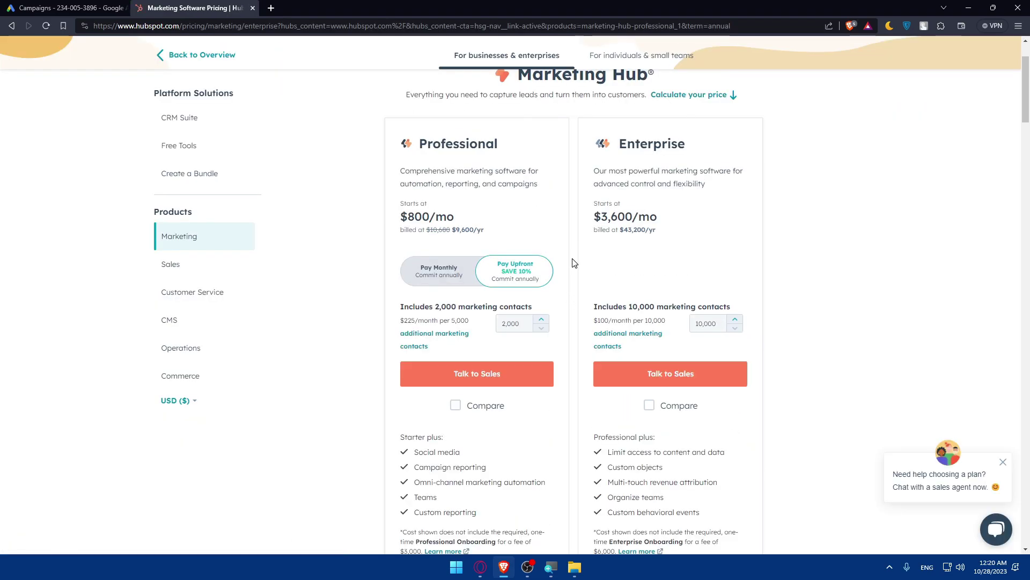
scroll(577, 268, "down", 2)
scroll(578, 278, "up", 4)
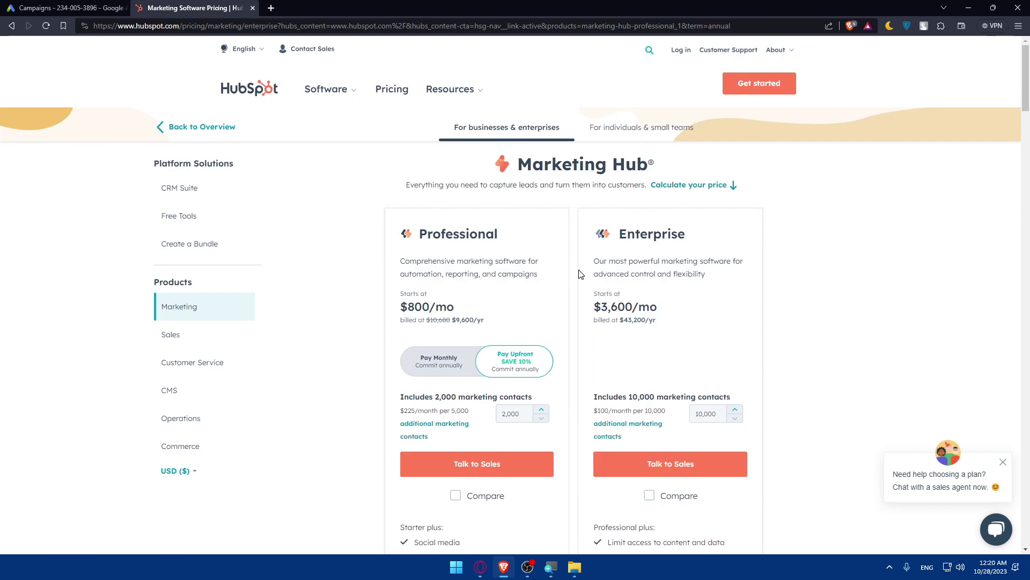
key("alt+Left")
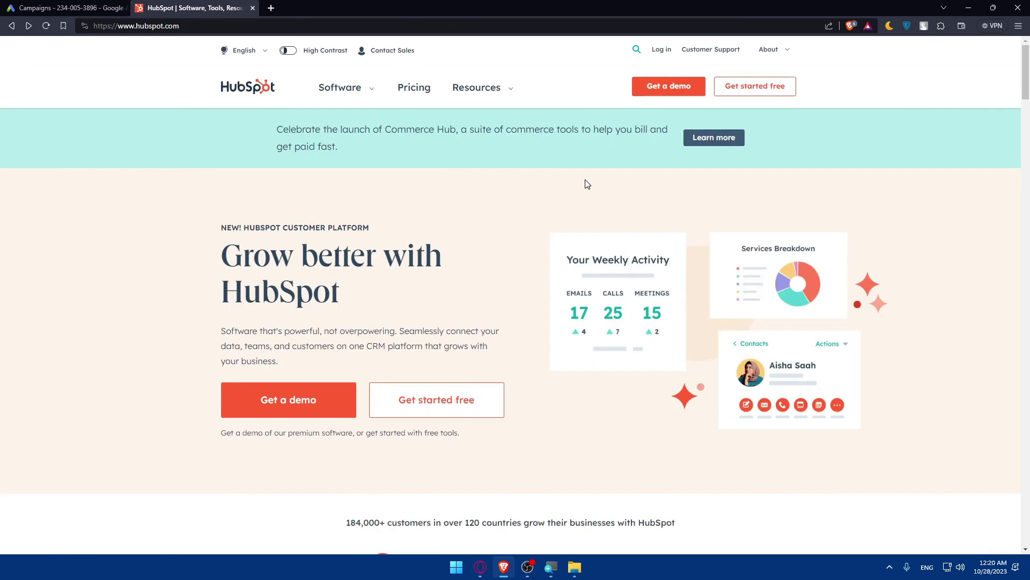
- Turn on HubSpot's high contrast mode and open the 'Create your free account' page
left_click(289, 51)
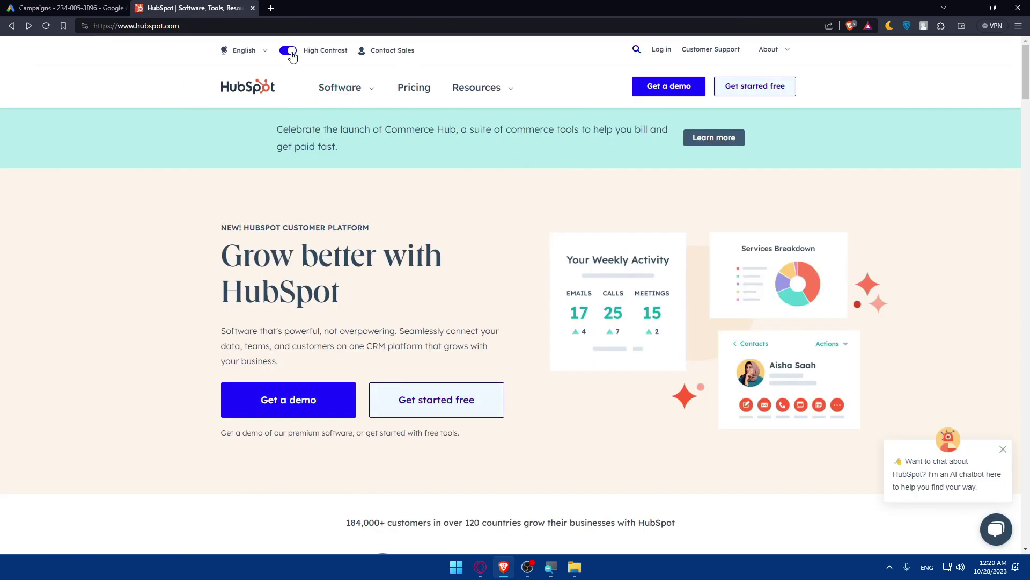
left_click(289, 51)
left_click(289, 51)
left_click(762, 89)
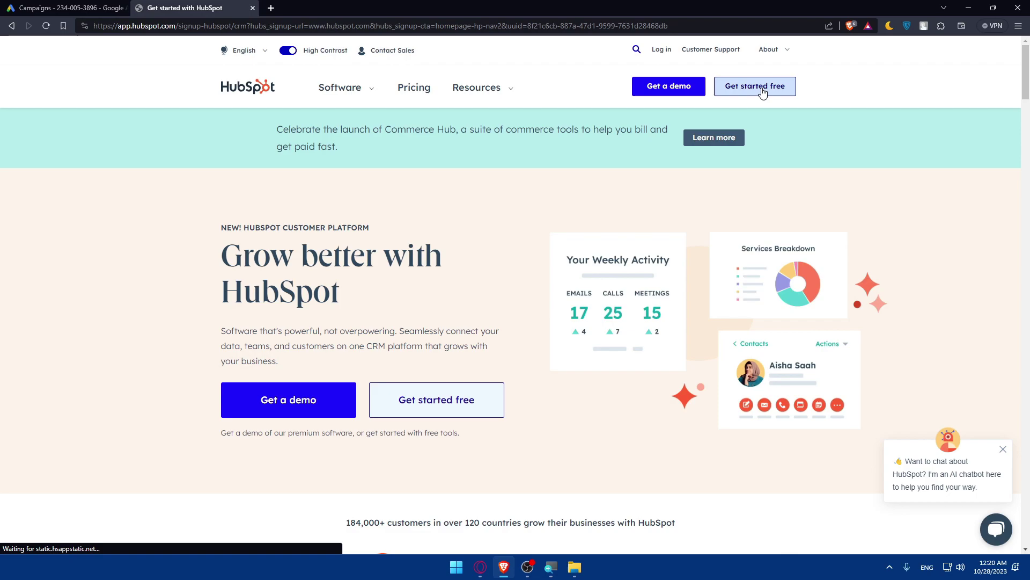
key("alt+Left")
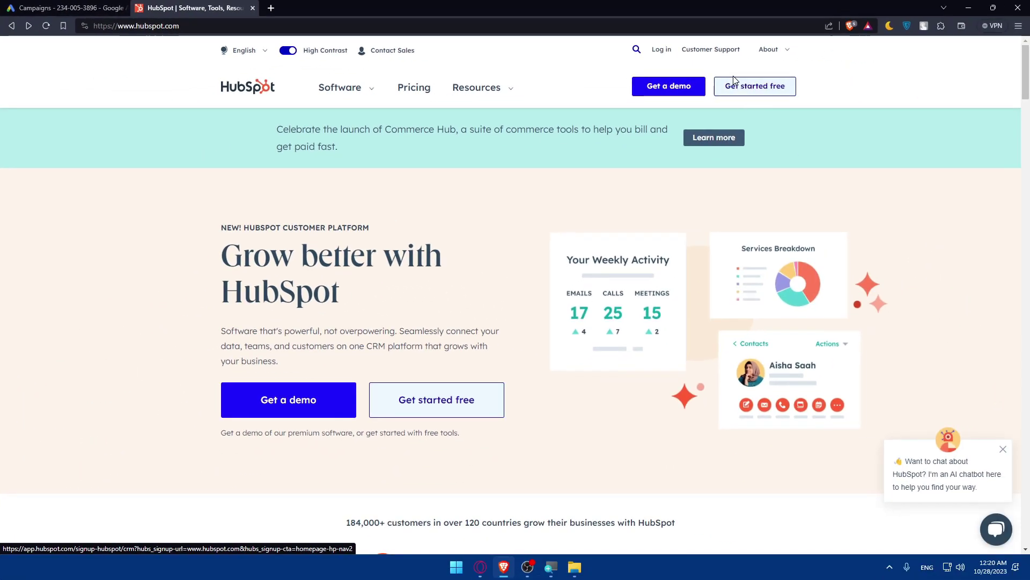
left_click(741, 89)
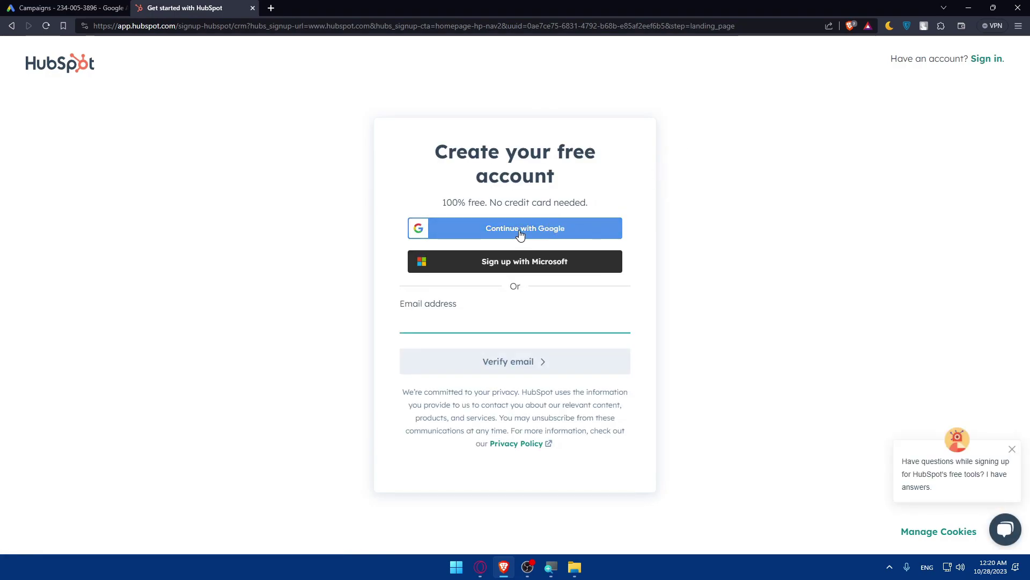
- Log in to the existing HubSpot account through Google with the saved e-mail, with Remember me ticked
left_click(519, 235)
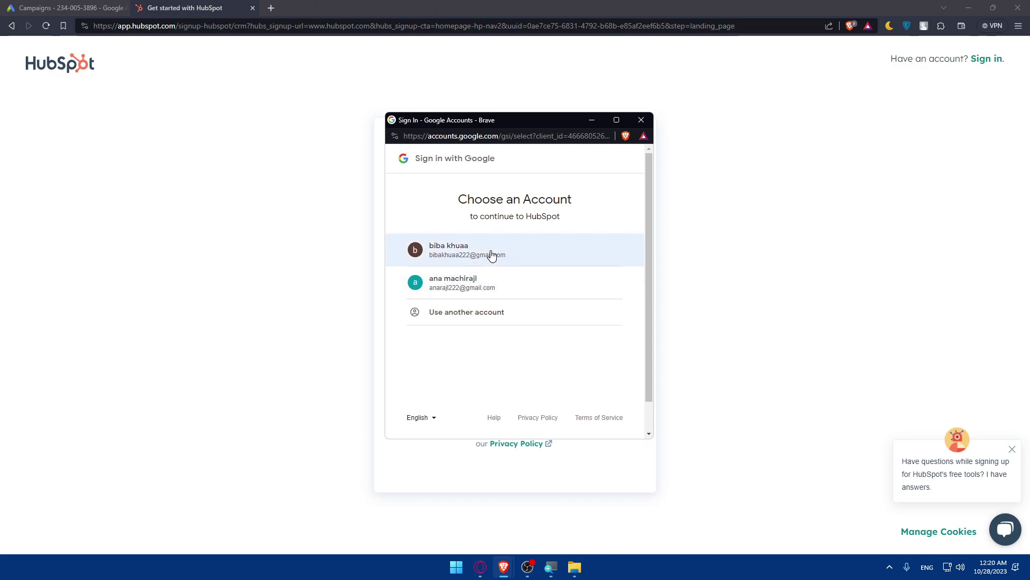
left_click(492, 254)
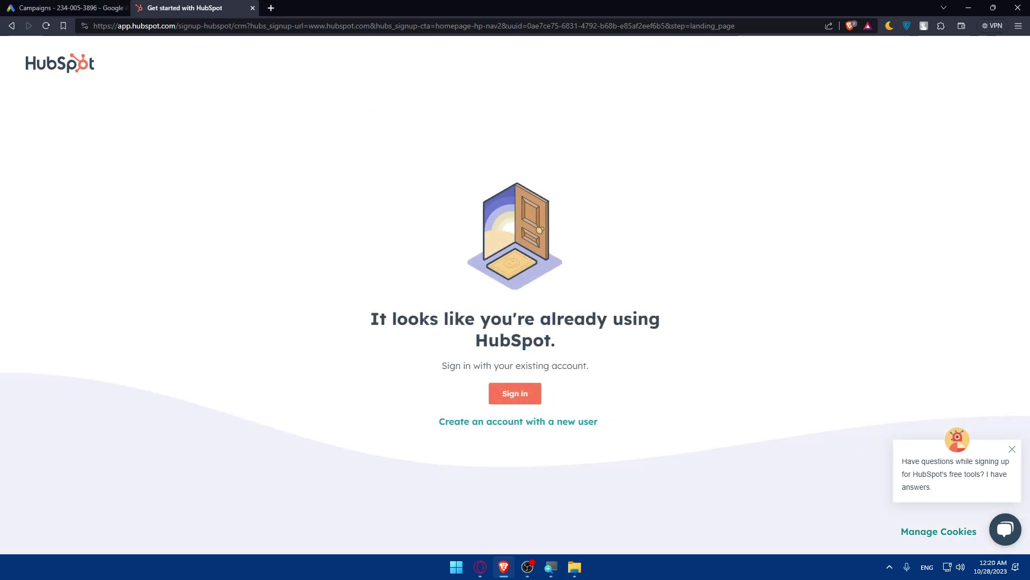
left_click(526, 395)
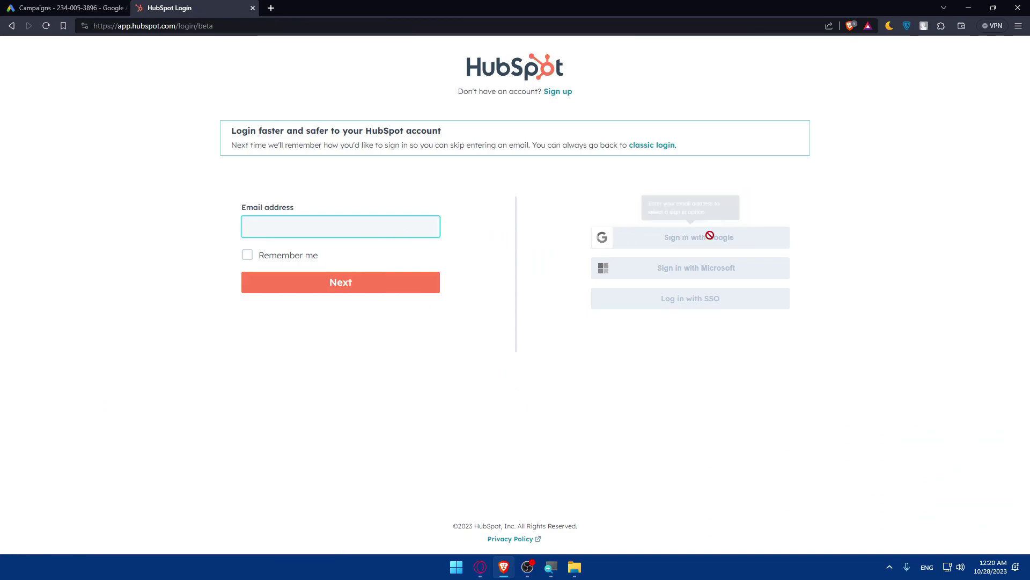
left_click(321, 285)
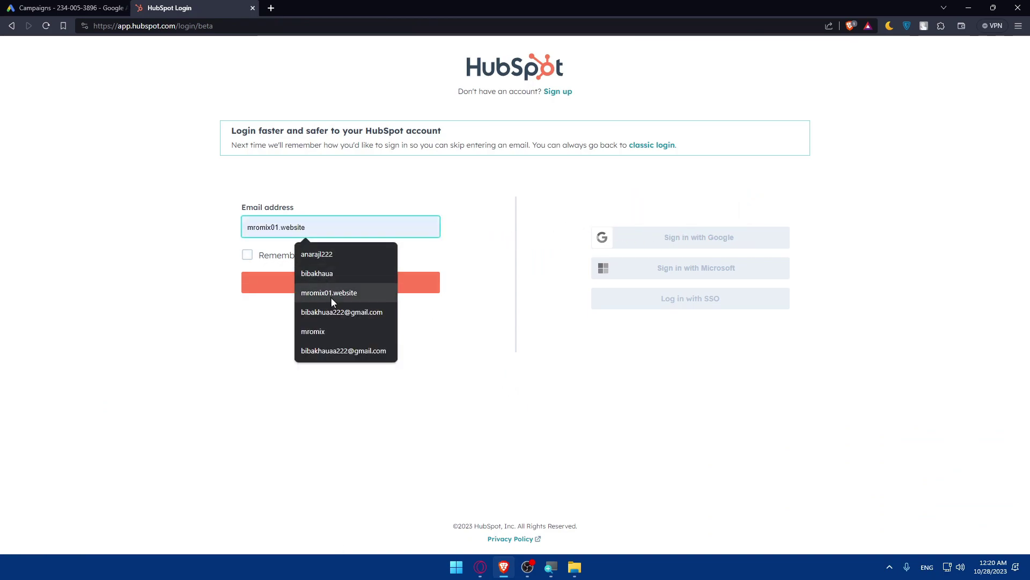
left_click(333, 309)
left_click(248, 255)
left_click(283, 285)
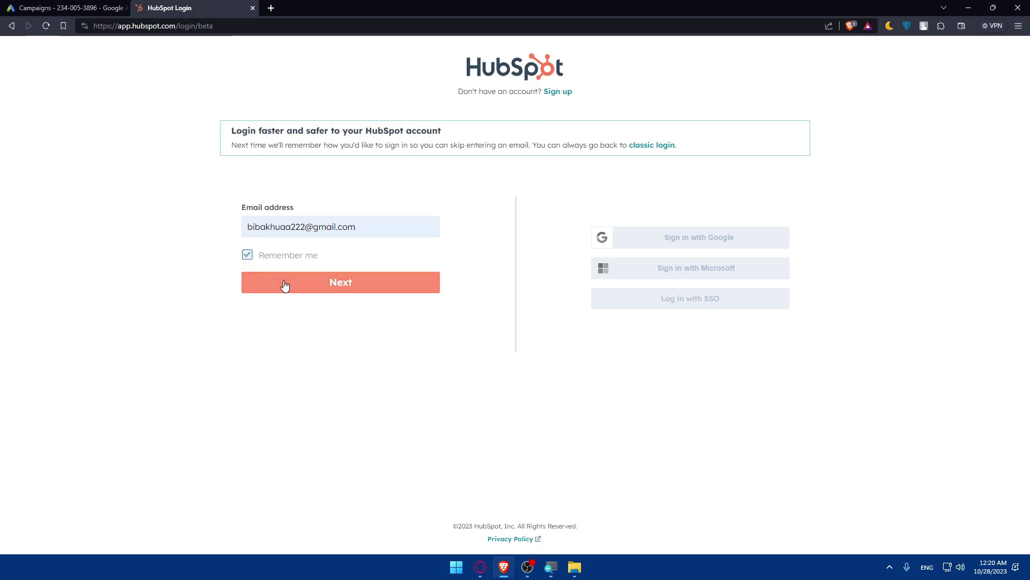
left_click(658, 236)
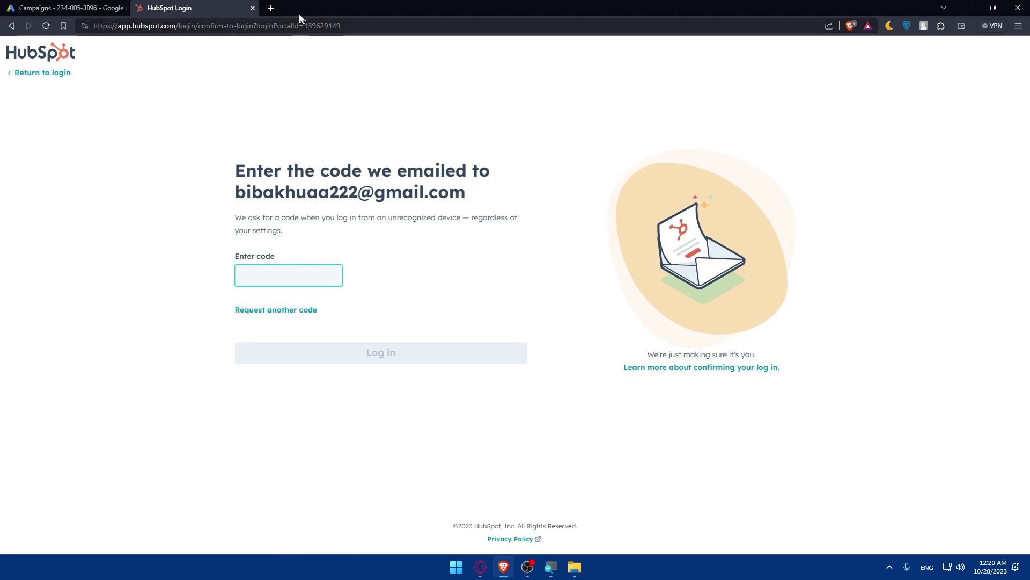
- Get the log-in code from HubSpot's email in Gmail and submit it on the login page
left_click(271, 8)
type("gmail.com")
key("Return")
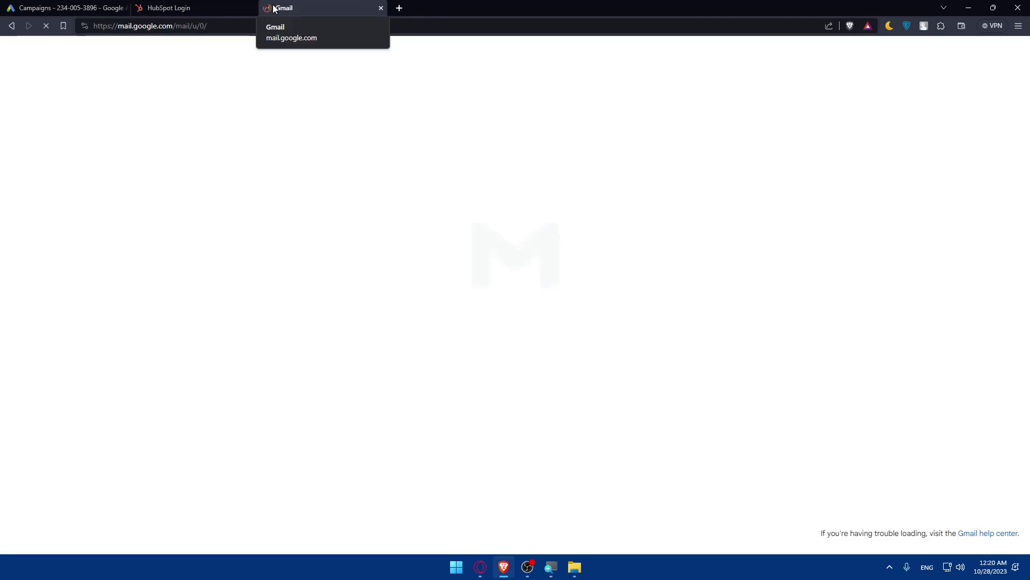
left_click(203, 137)
left_click_drag(467, 256, 511, 256)
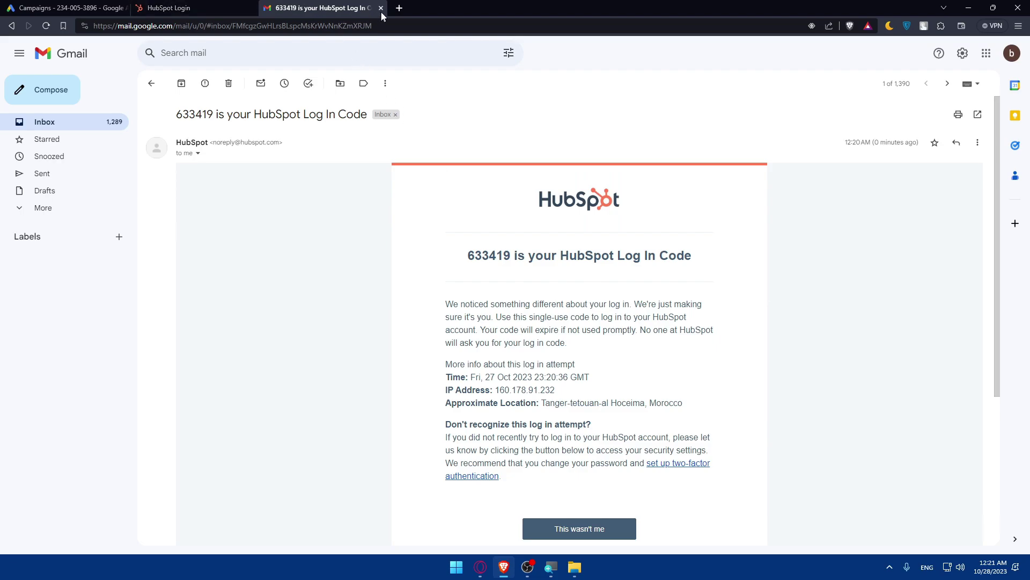
left_click(380, 8)
left_click(298, 267)
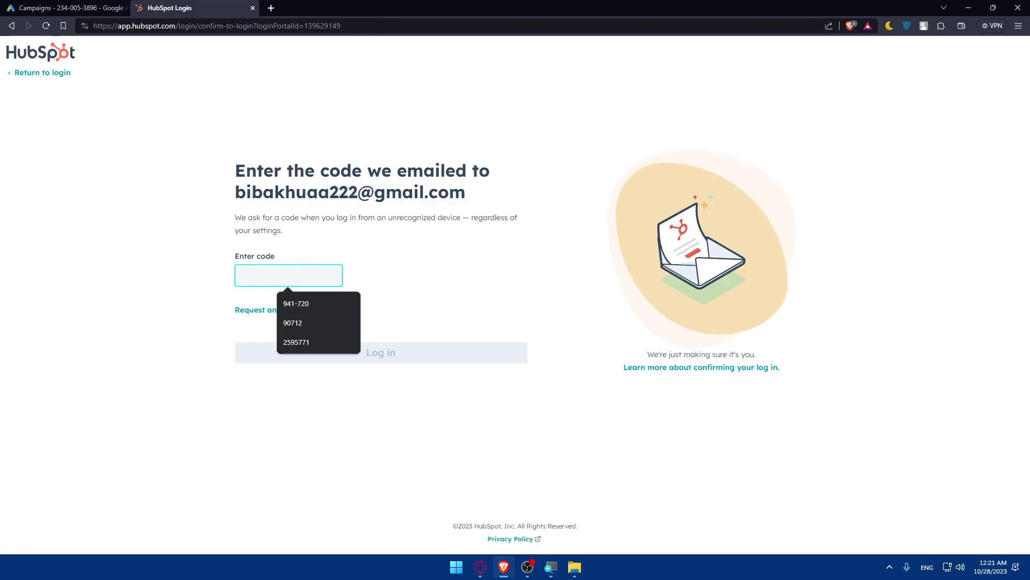
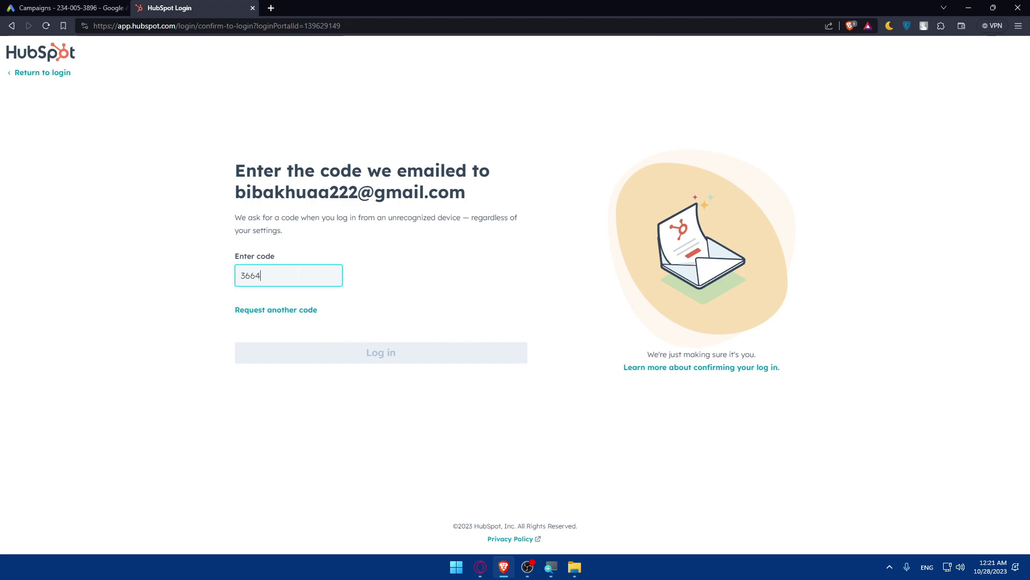
left_click(322, 354)
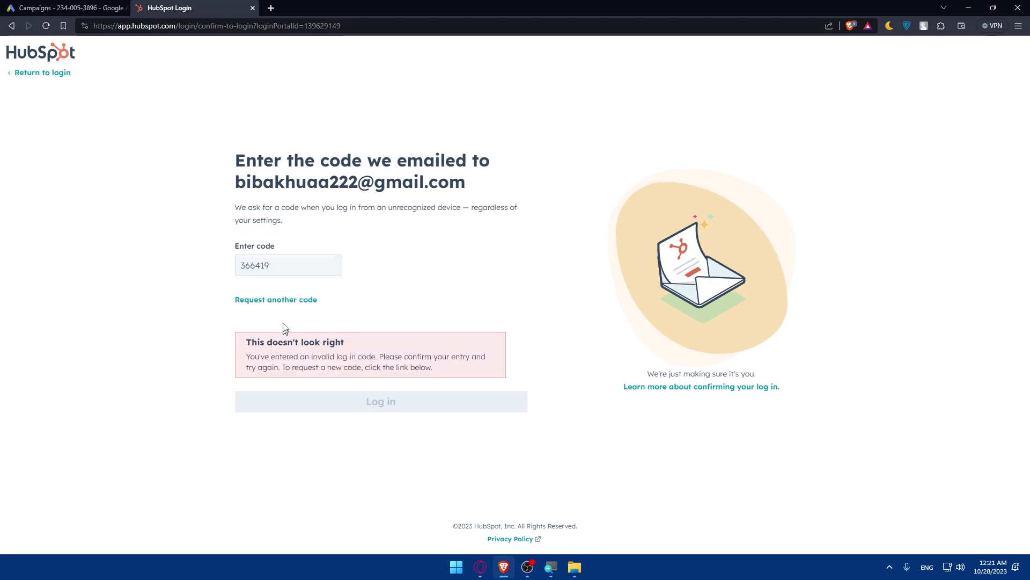
left_click_drag(255, 265, 233, 268)
left_click(290, 408)
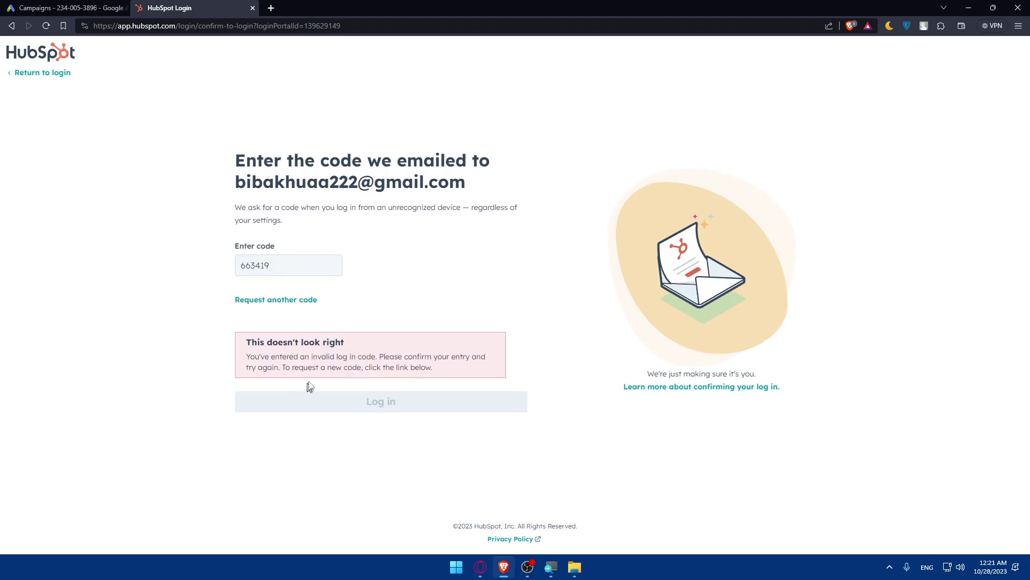
- Recheck the code in Gmail, fix the wrong digit to complete login, and close the Gmail tab
left_click(271, 8)
type("gm")
key("Return")
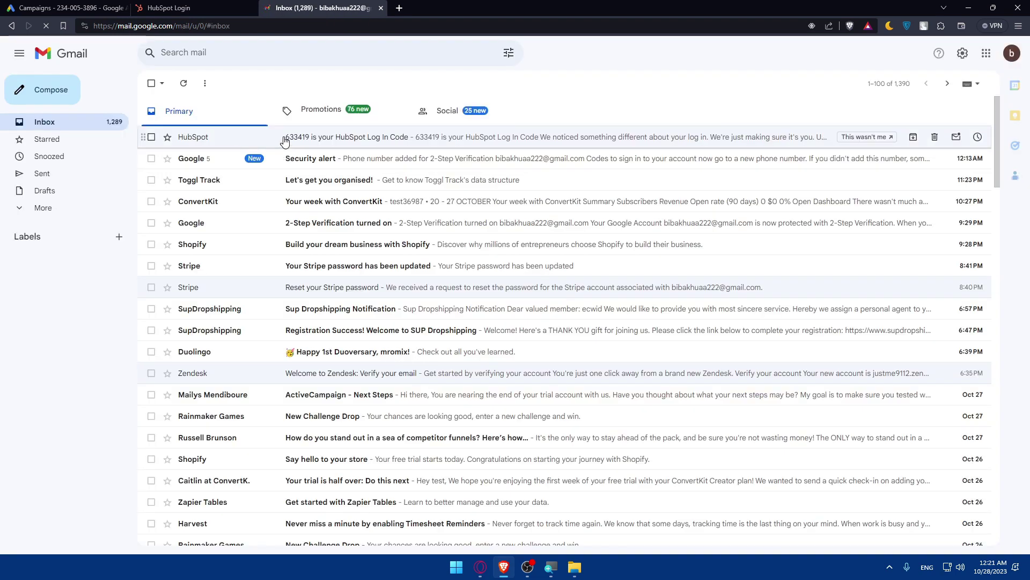
left_click(279, 138)
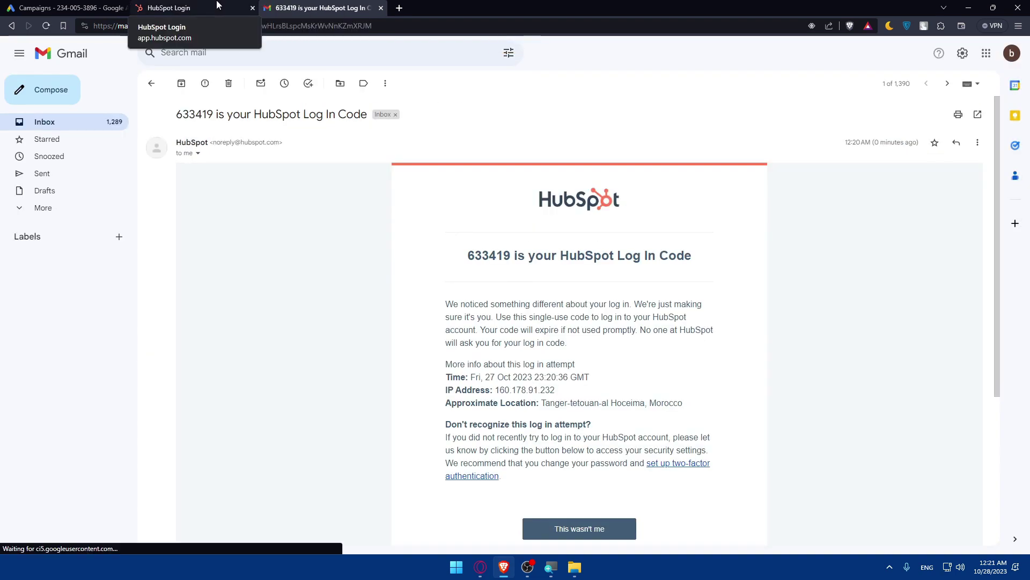
left_click(218, 7)
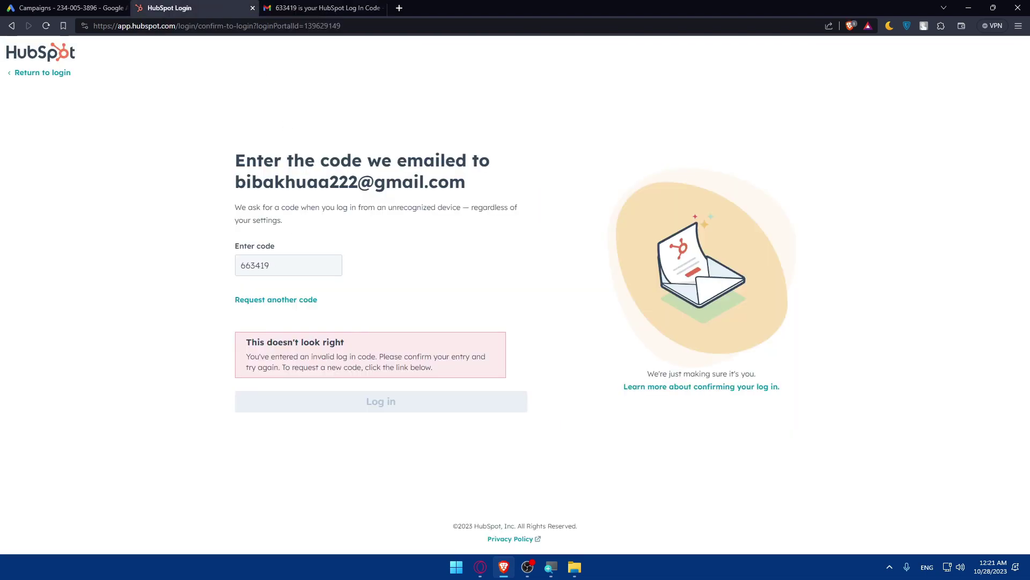
left_click(252, 266)
key("BackSpace")
type("3")
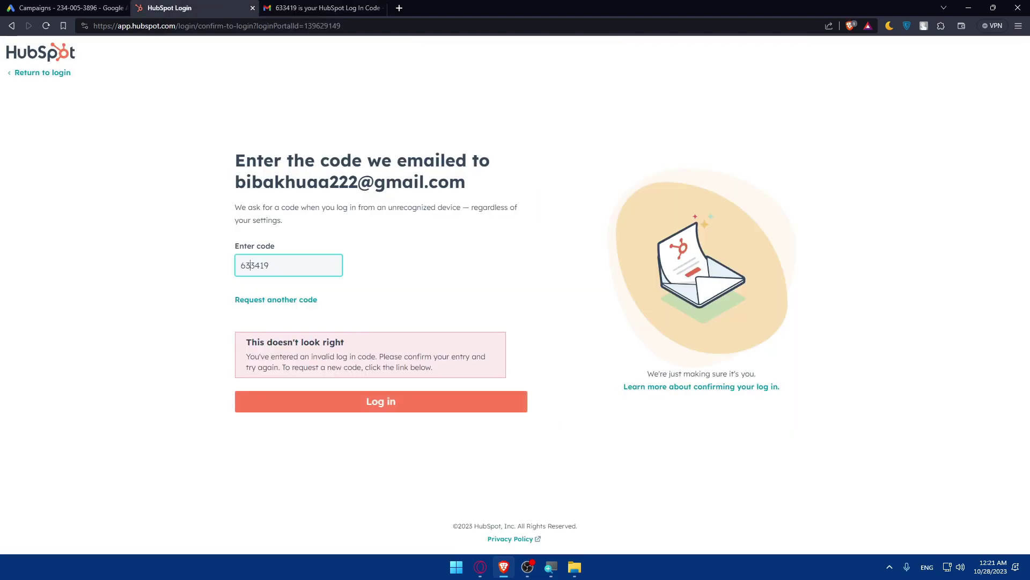
left_click(301, 407)
left_click(365, 9)
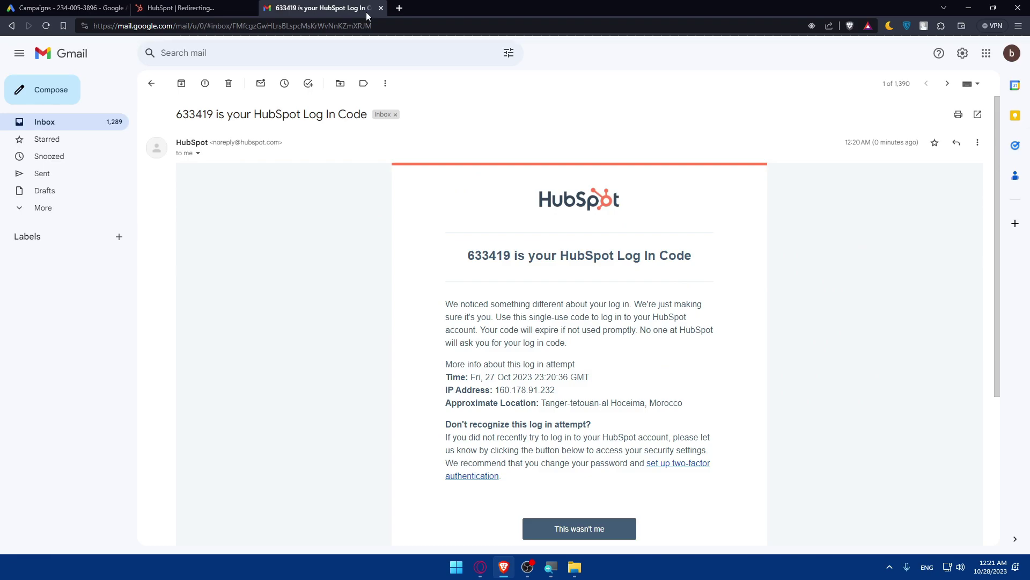
left_click(384, 7)
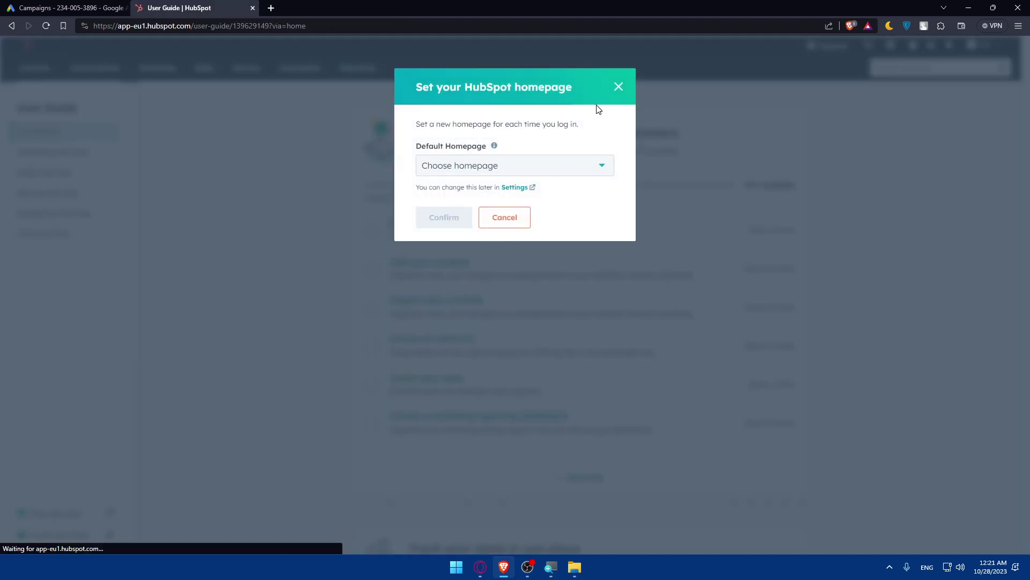
- Close the 'Set your HubSpot homepage' dialog and return to the Google Ads tab
left_click(619, 86)
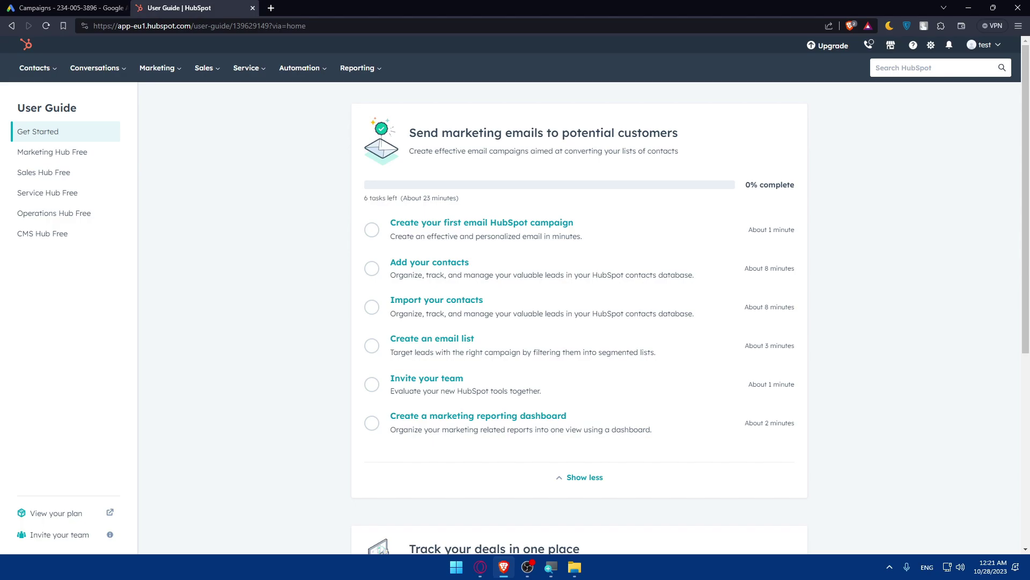
key("ctrl+shift+Tab")
- Start a new Google Ads conversion action, and open a fresh browser tab
left_click(36, 102)
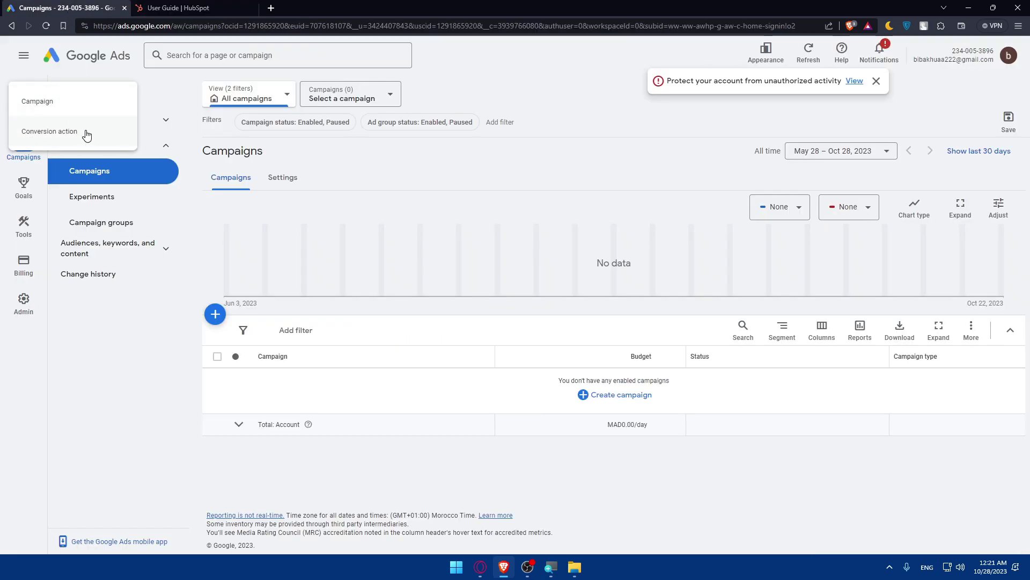
left_click(86, 133)
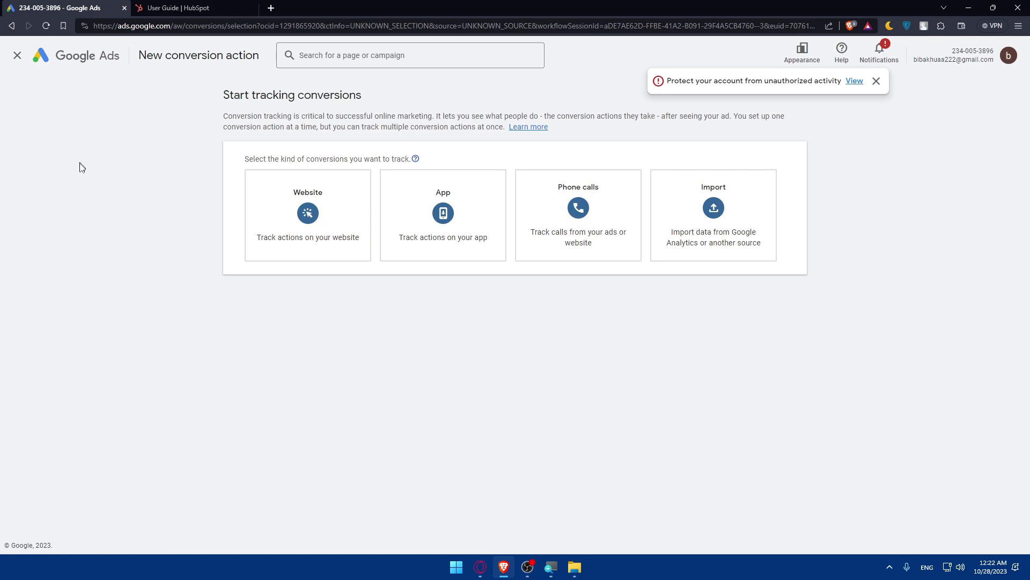
left_click(270, 8)
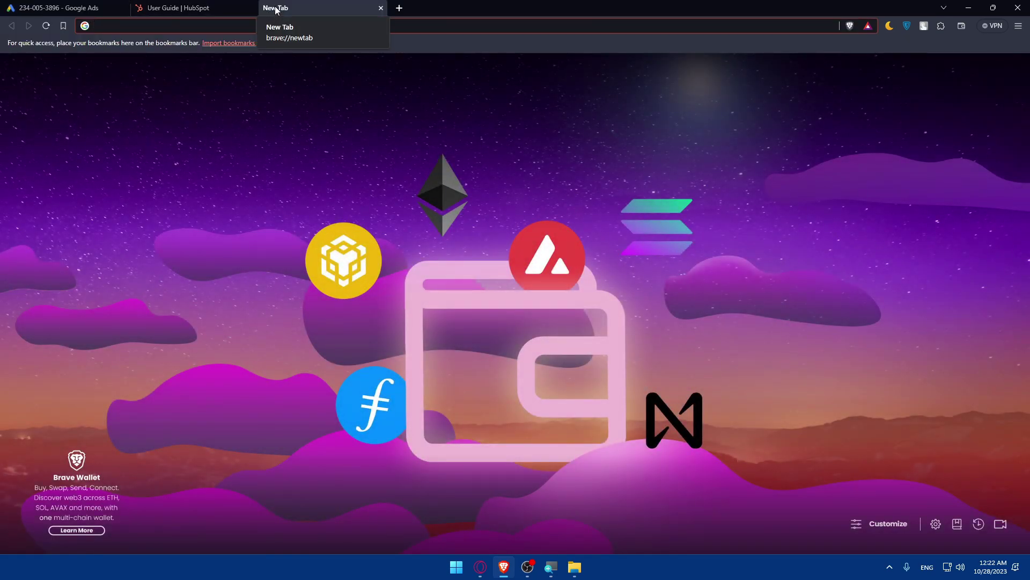
- Load zapier.com in the new tab and scroll through the homepage sections
type("zapier")
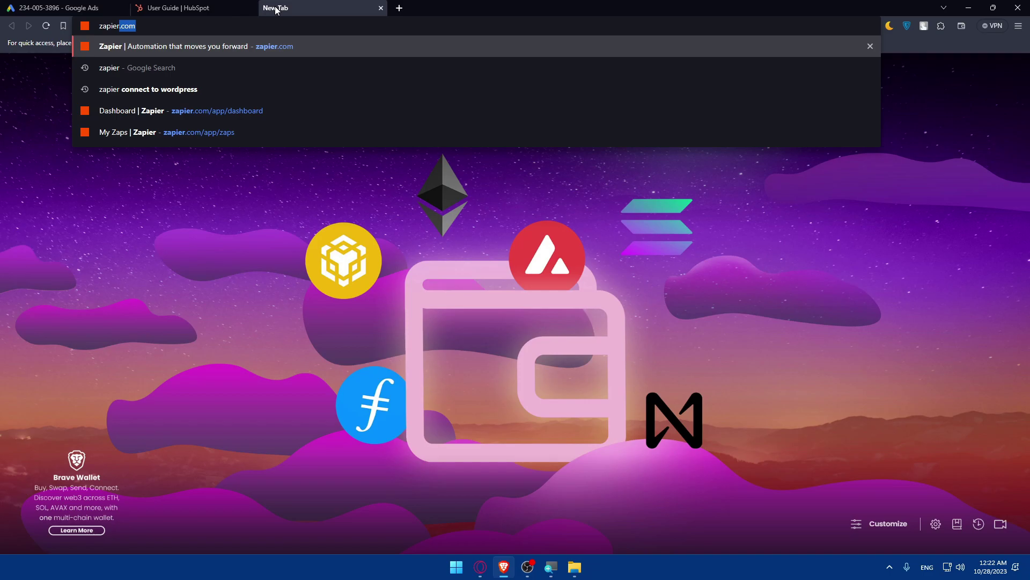
type(".c")
key("Return")
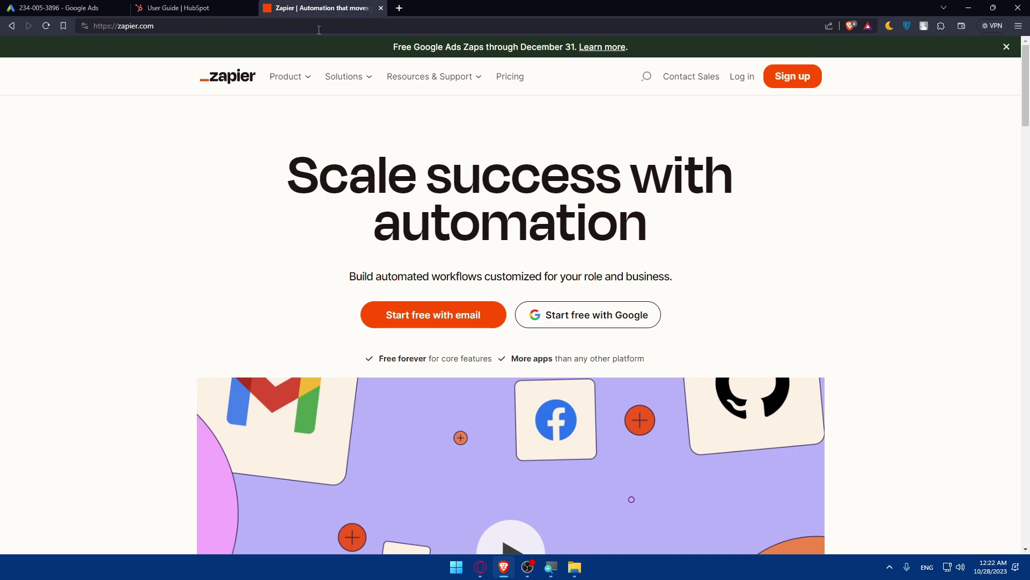
scroll(424, 209, "down", 15)
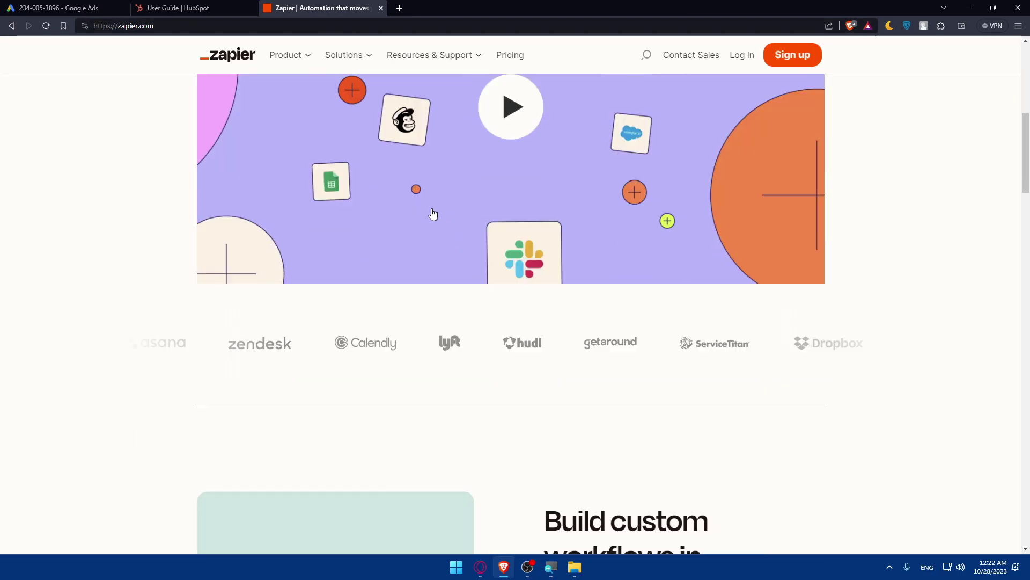
scroll(442, 219, "down", 20)
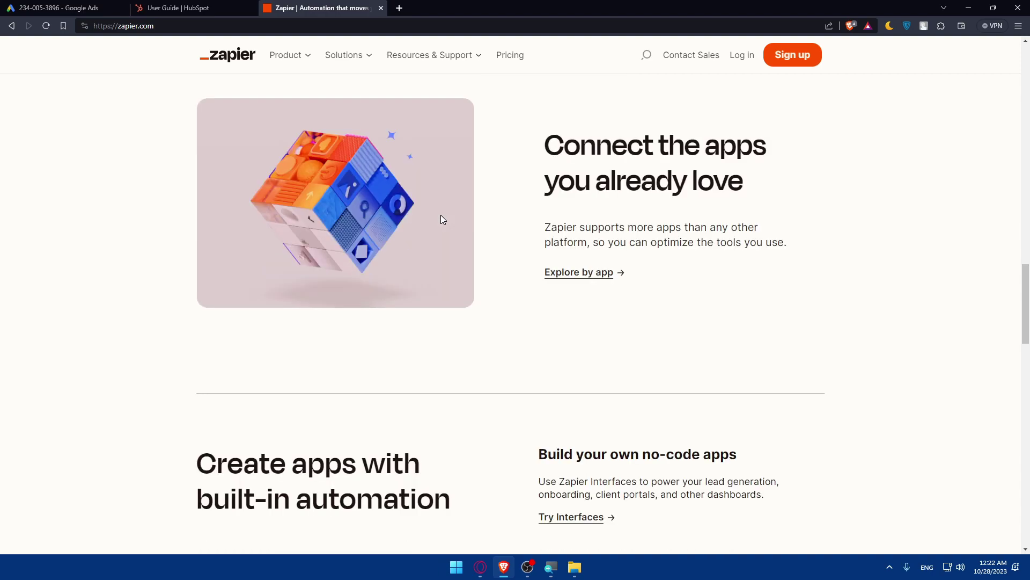
scroll(440, 215, "down", 6)
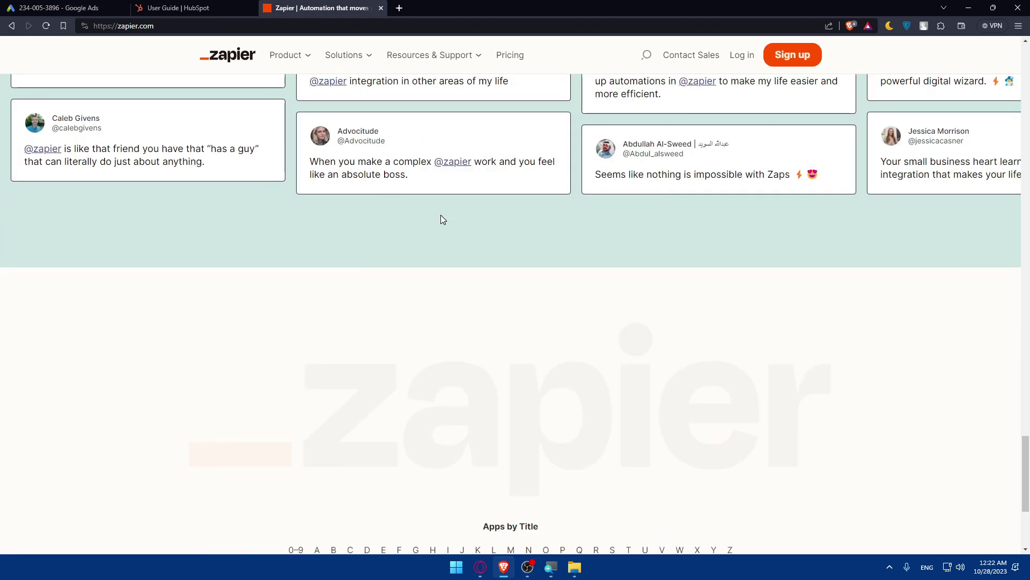
scroll(441, 219, "up", 20)
scroll(464, 243, "up", 5)
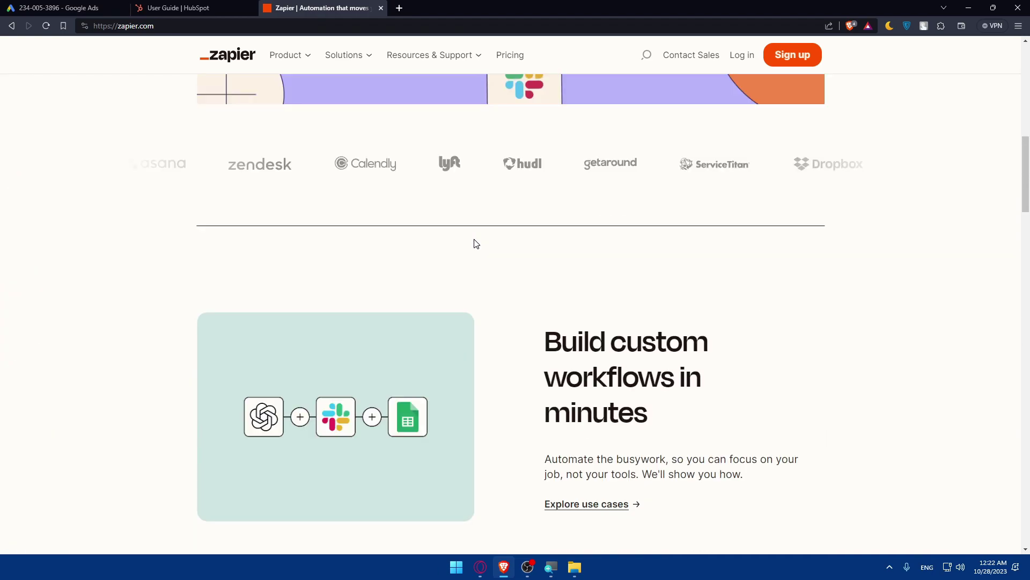
- Open Zapier's Pricing page and scroll through the Compare Plans table, then go to Log in
left_click(507, 58)
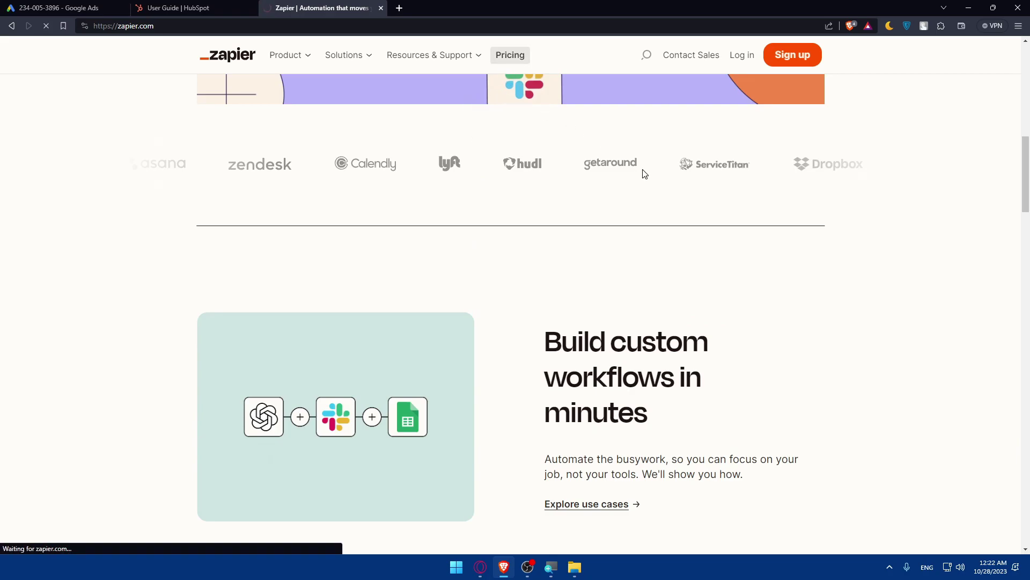
scroll(643, 177, "down", 3)
scroll(644, 175, "down", 10)
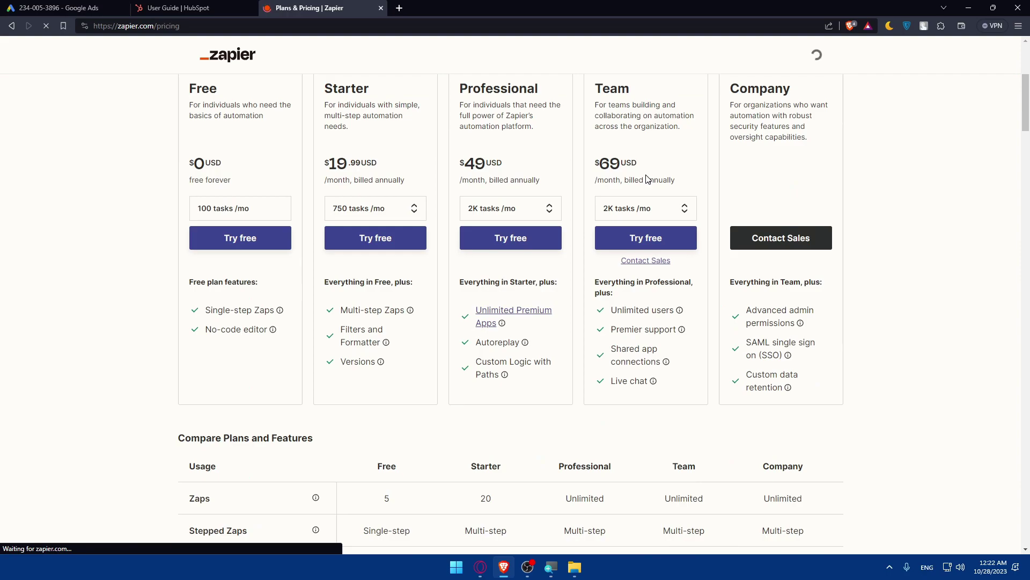
scroll(652, 161, "down", 5)
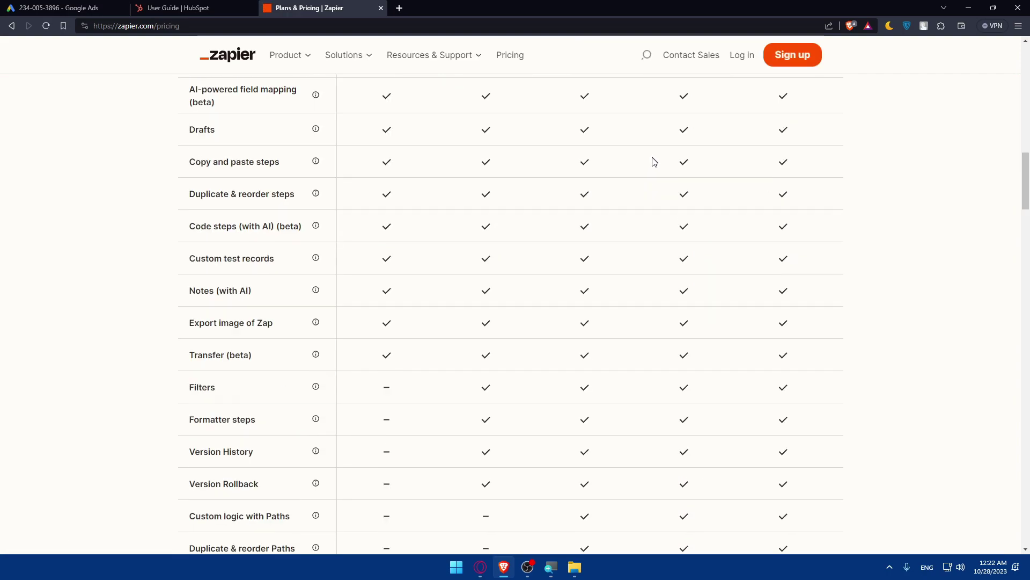
scroll(655, 169, "down", 5)
scroll(641, 164, "down", 10)
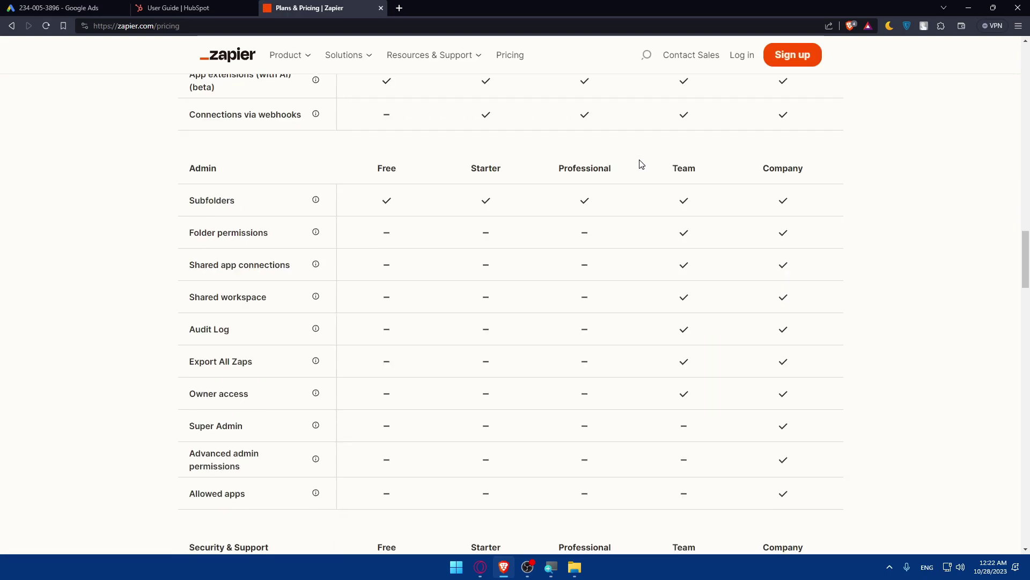
scroll(645, 156, "down", 10)
scroll(645, 156, "up", 2)
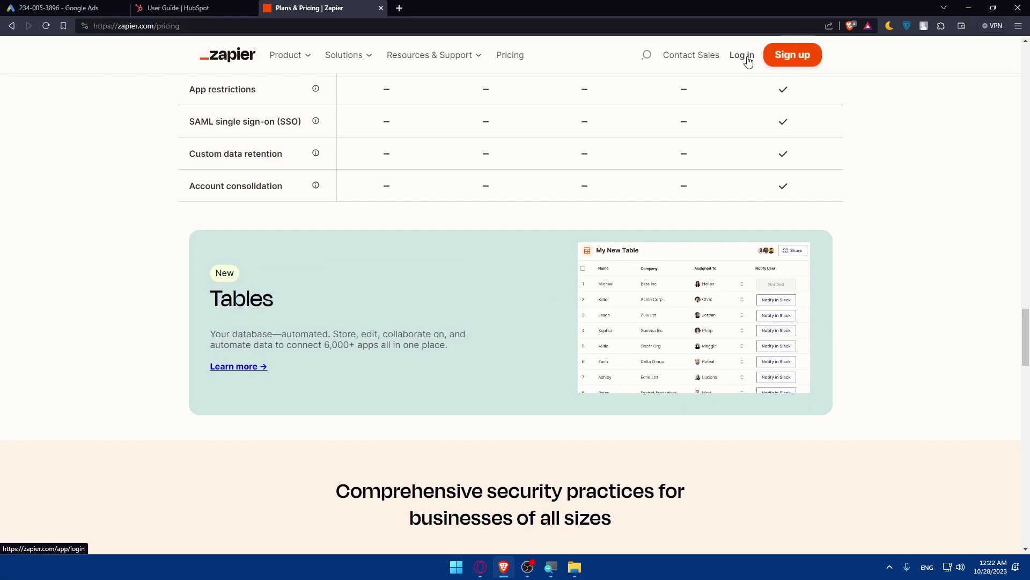
left_click(740, 49)
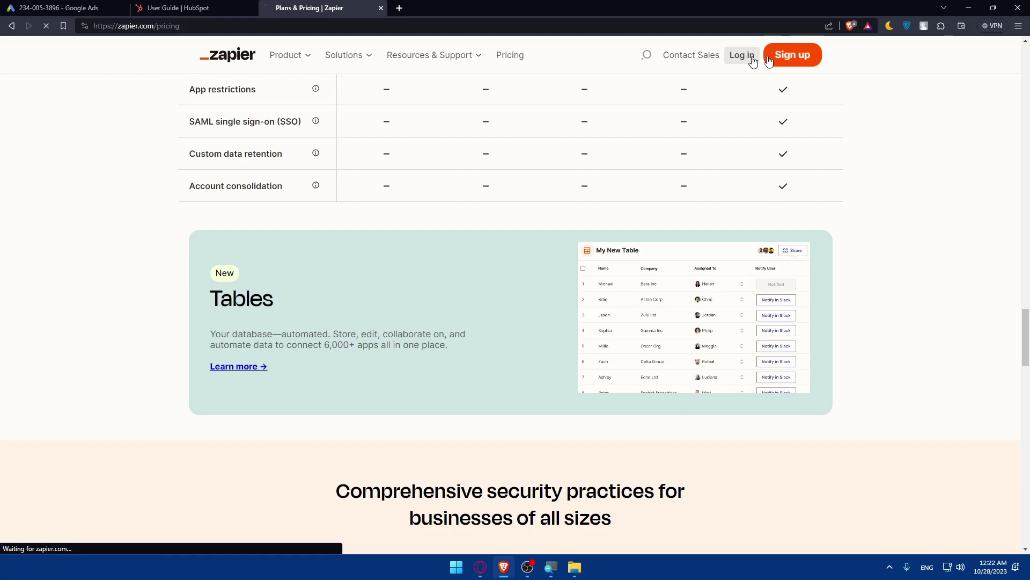
- Sign in to Zapier with Google, choosing the Google account from the chooser
left_click(696, 181)
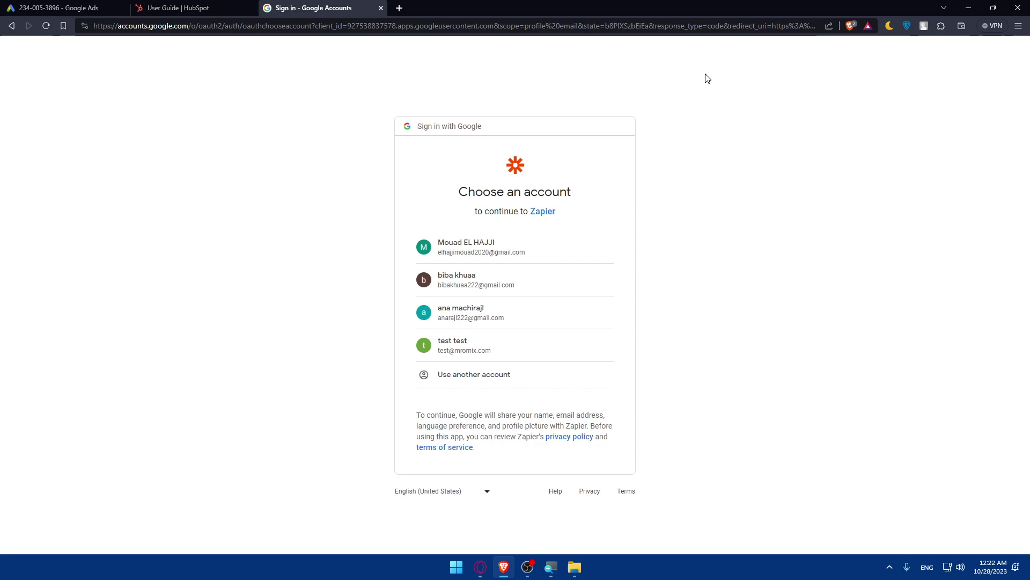
left_click(537, 293)
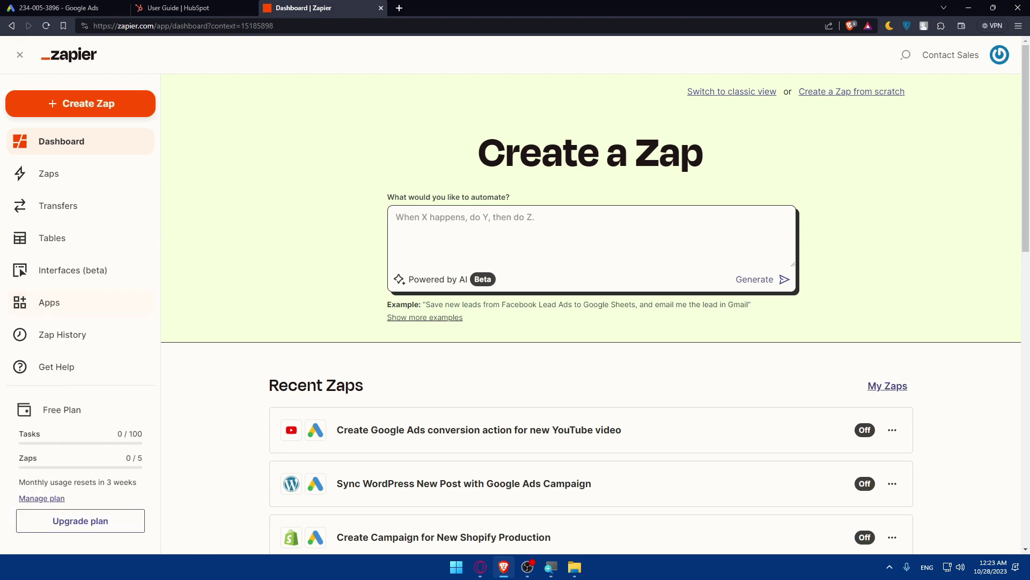
- Open the connected apps list, search for Google Ads, and start a new connection
left_click(93, 310)
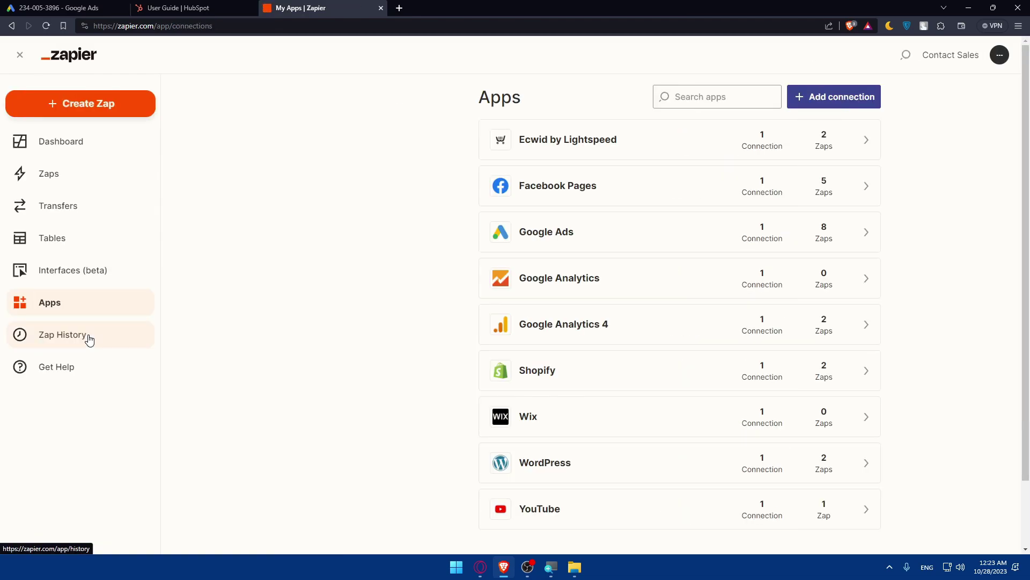
left_click(718, 97)
type("google ads")
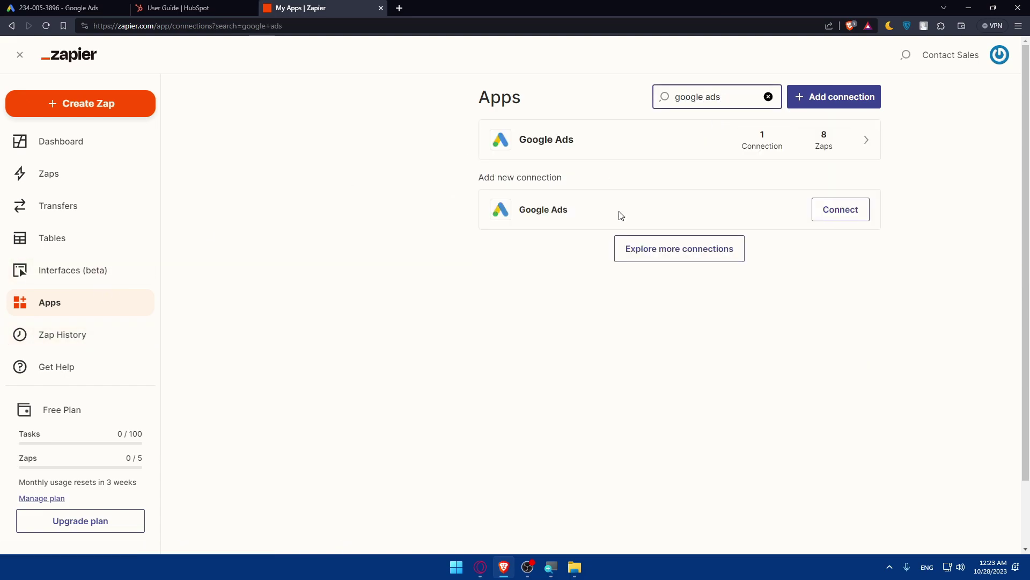
left_click(838, 215)
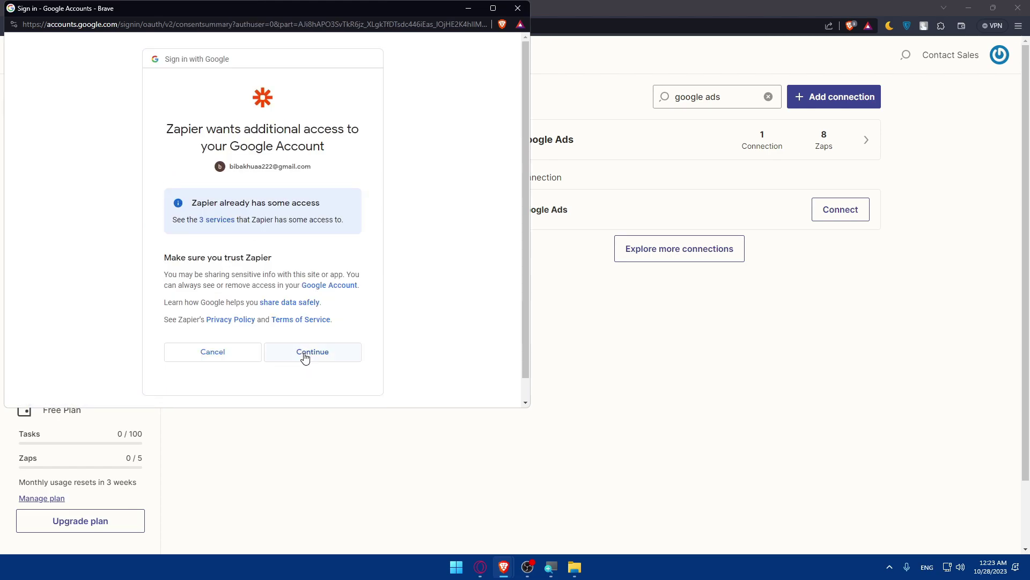
- Dismiss the Google additional access popup and clear the Google Ads search text
left_click(517, 7)
left_click_drag(724, 97, 575, 116)
key("BackSpace")
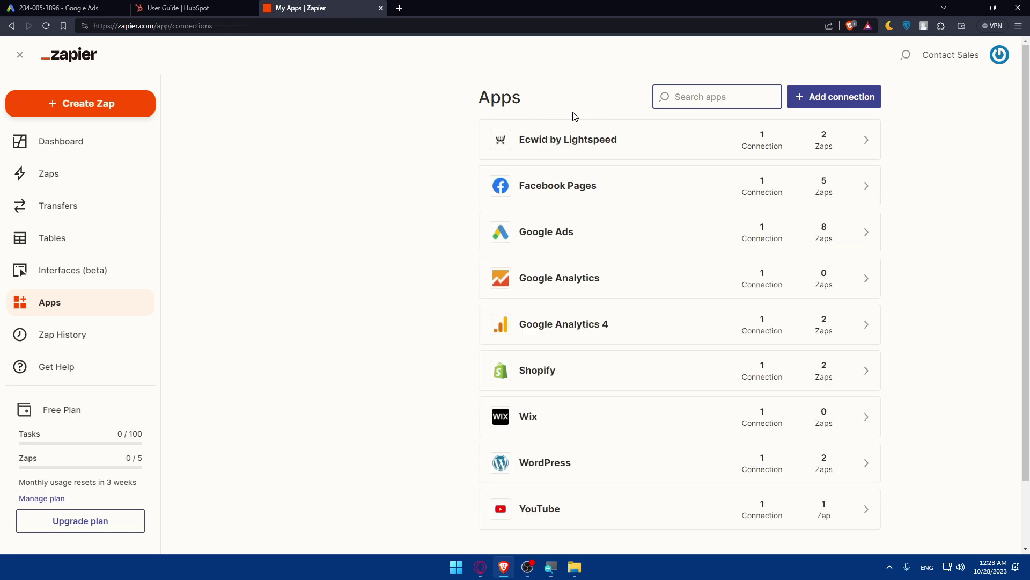
- Connect HubSpot using the test account, accepting the third-party app terms and authorizing Zapier
type("hubspot")
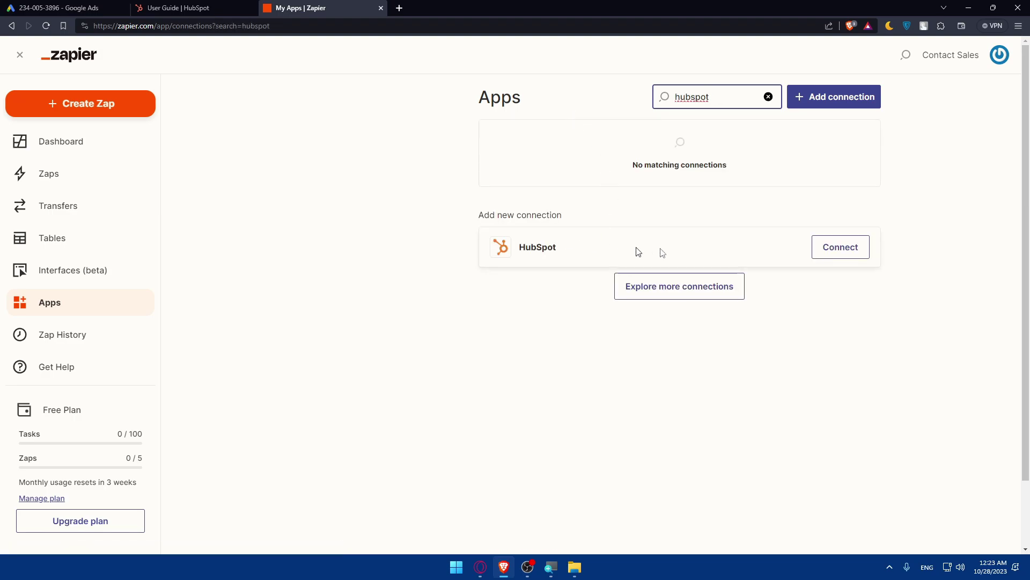
left_click(839, 255)
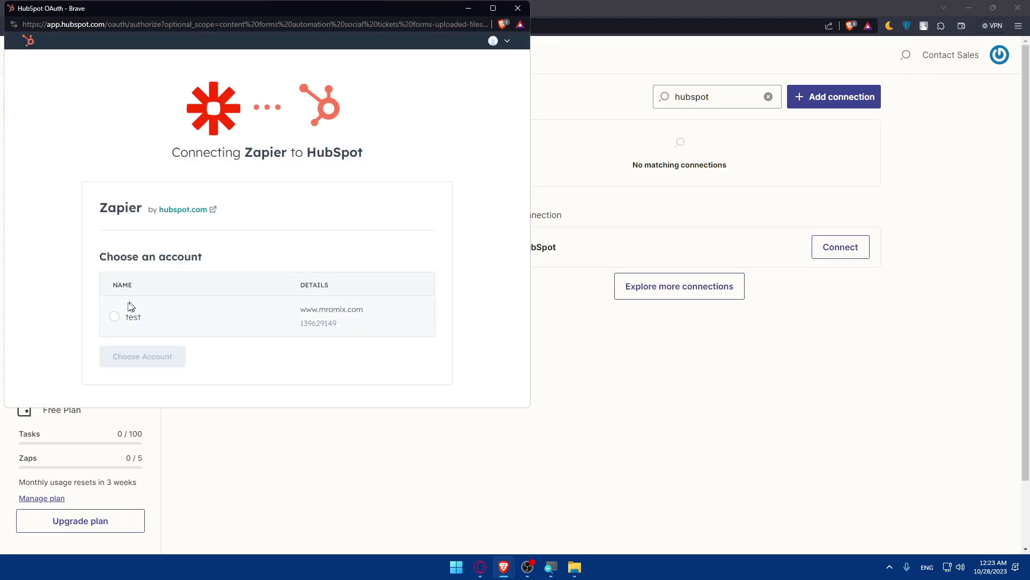
left_click(114, 316)
left_click(140, 357)
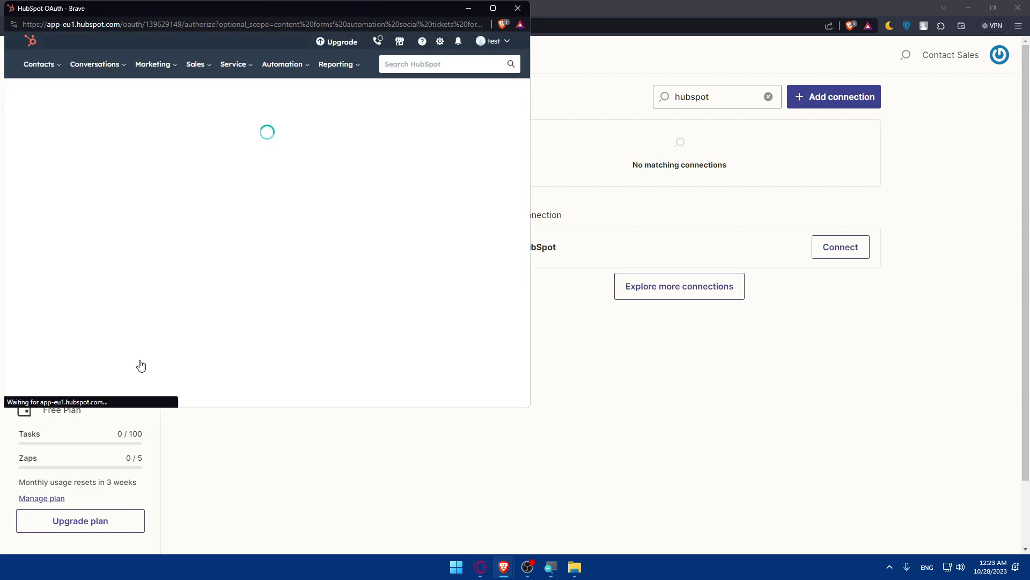
scroll(231, 268, "down", 5)
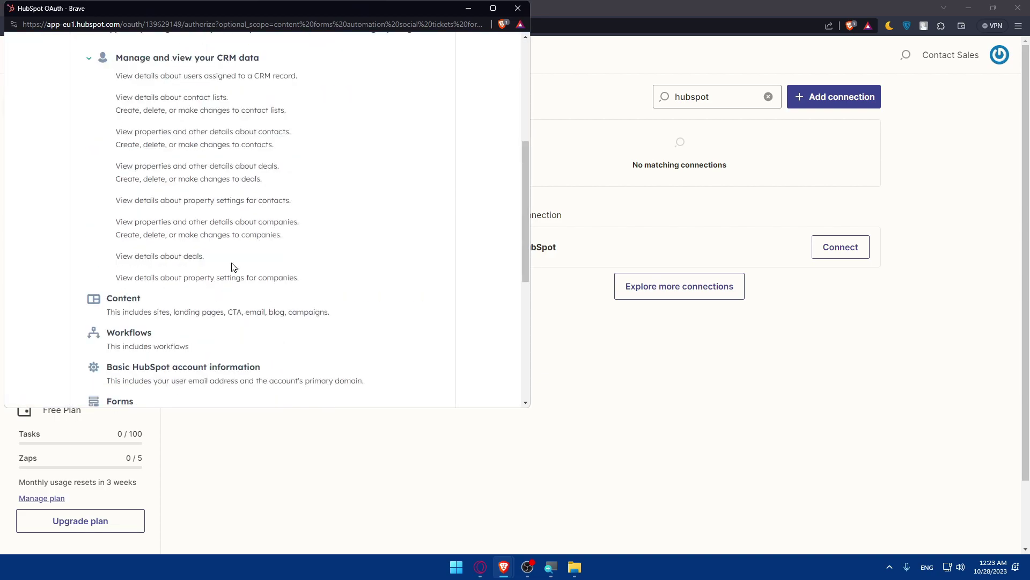
scroll(233, 267, "down", 6)
left_click(93, 318)
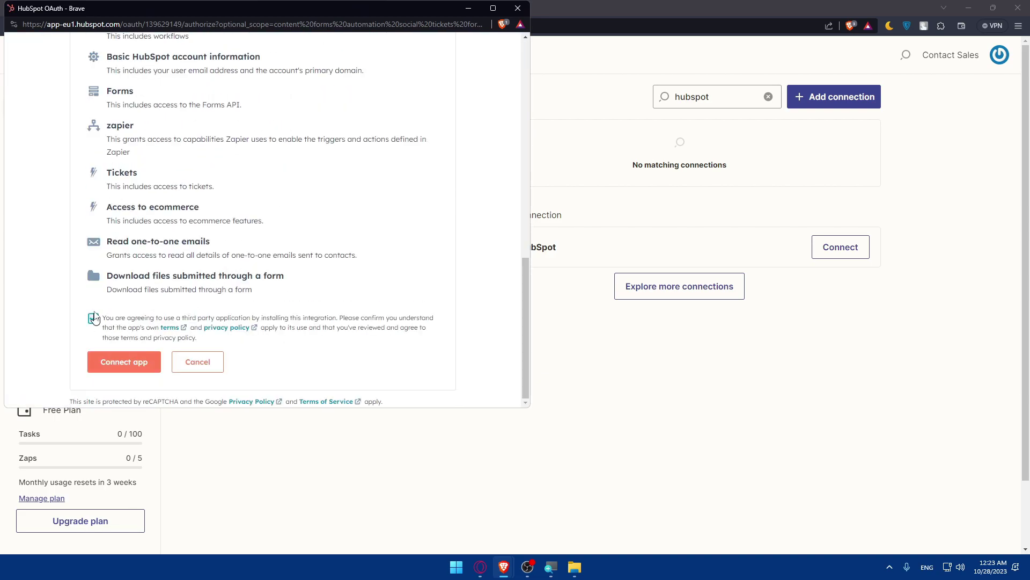
left_click(131, 368)
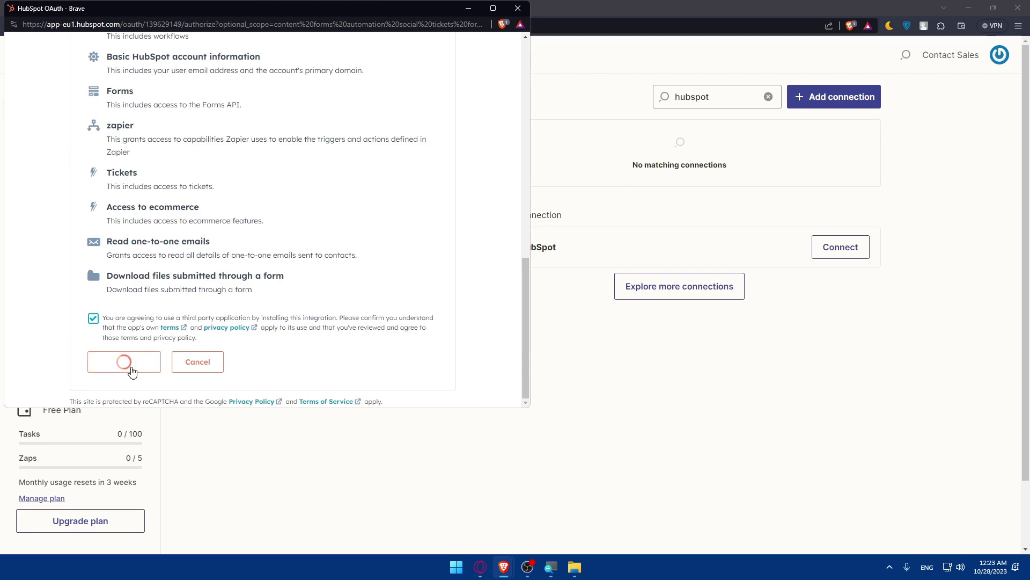
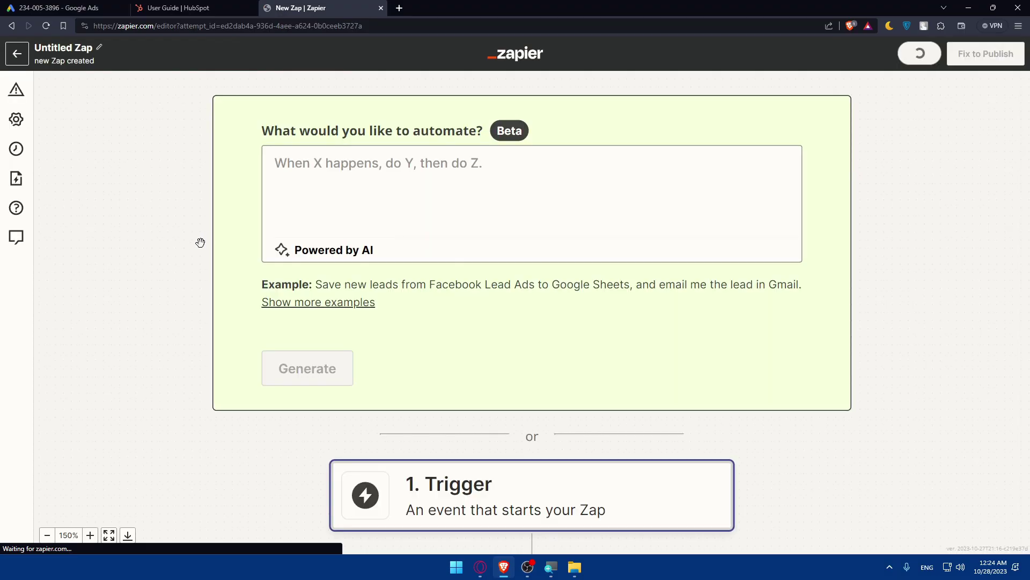
- Fit the empty untitled Zap into view, then bring the HubSpot User Guide tab back up
scroll(206, 244, "down", 4)
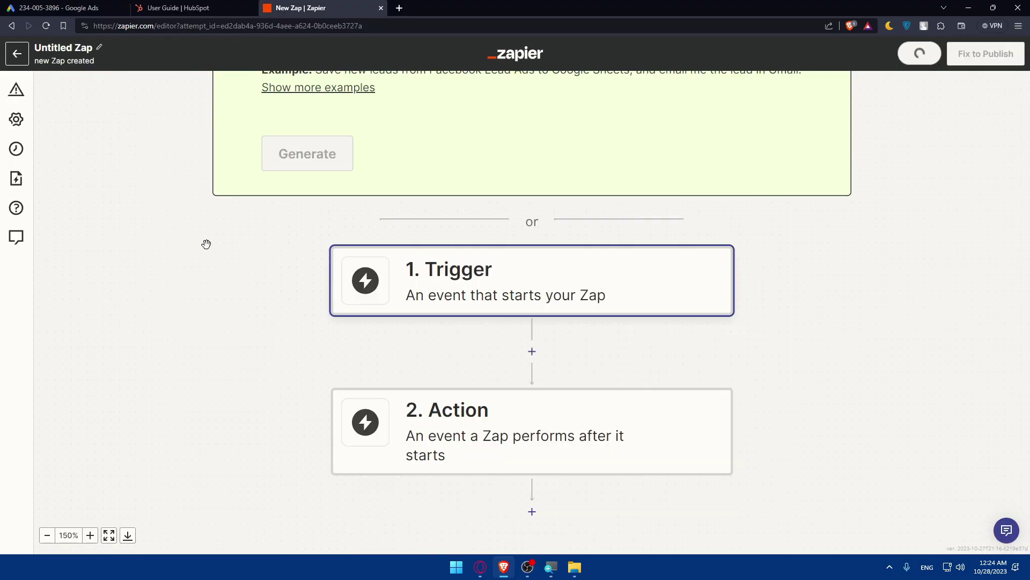
scroll(205, 242, "up", 10)
scroll(177, 472, "down", 4)
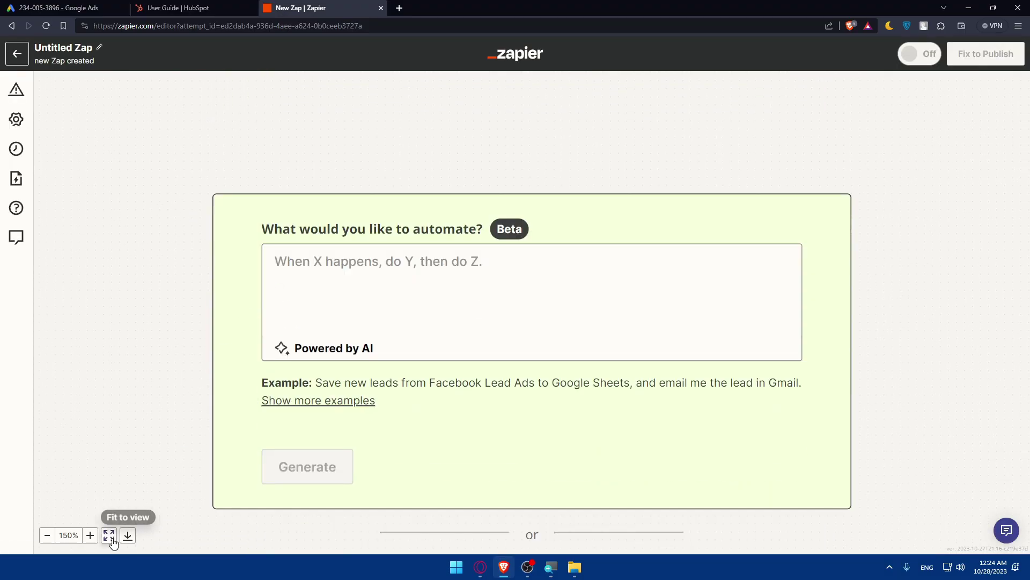
left_click(109, 535)
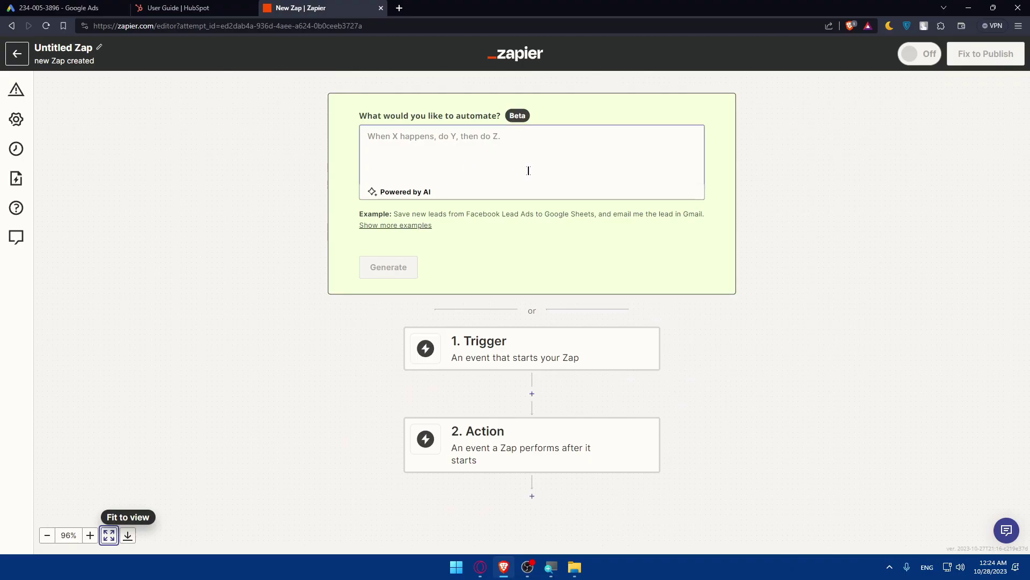
left_click(406, 146)
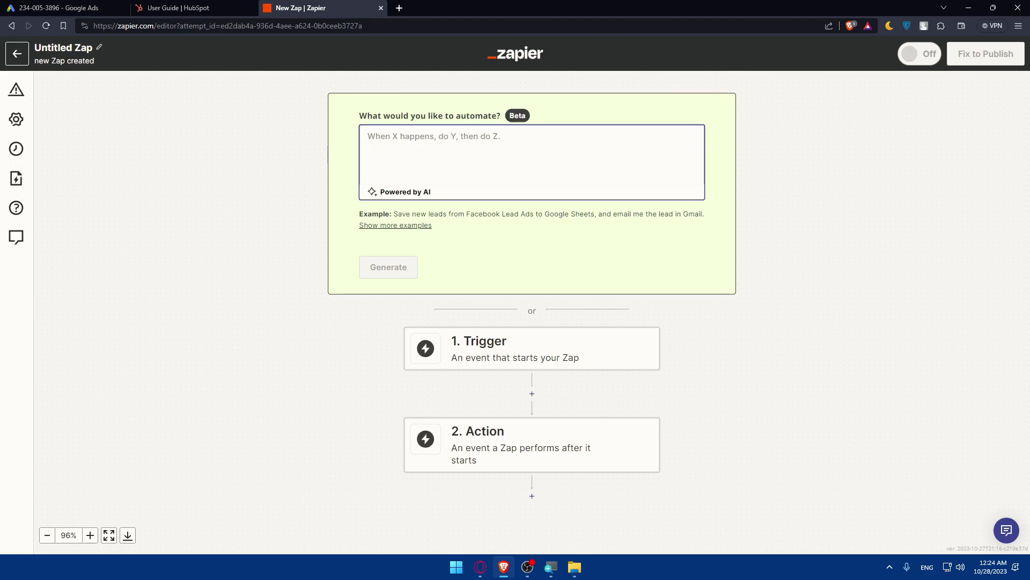
left_click(164, 6)
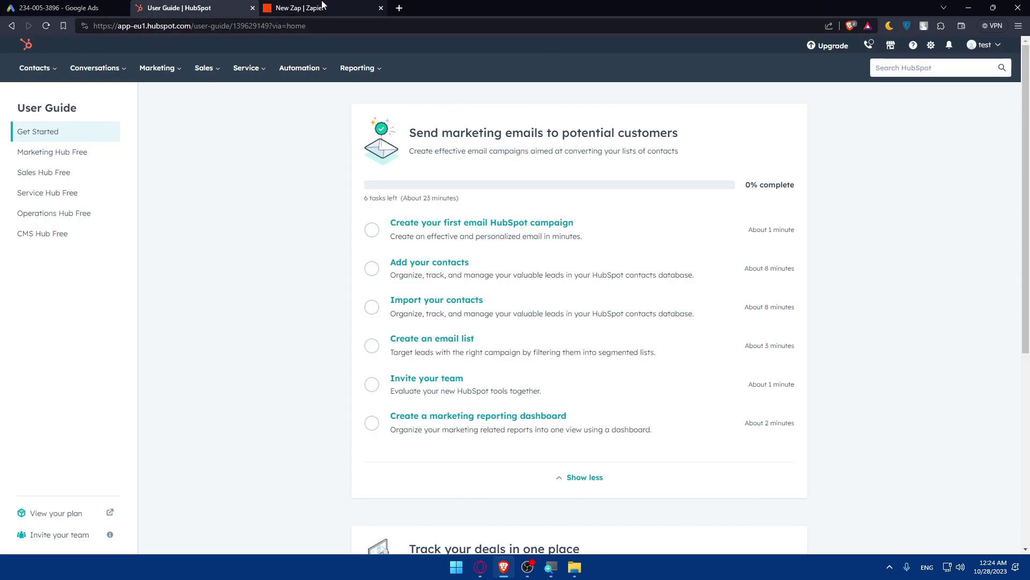
- Start the AI prompt with 'when' while checking the HubSpot user guide for reference
left_click(322, 5)
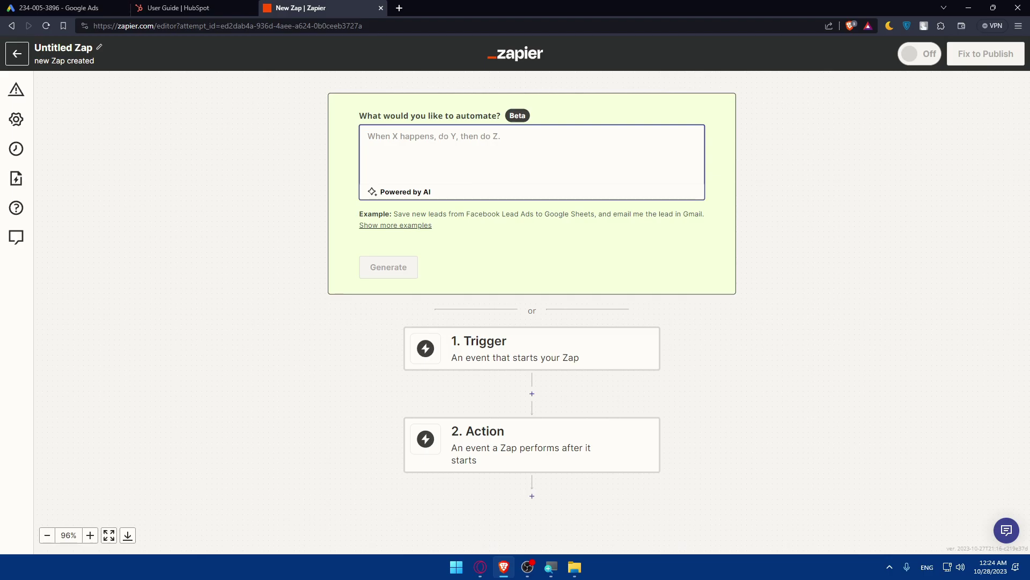
type("when")
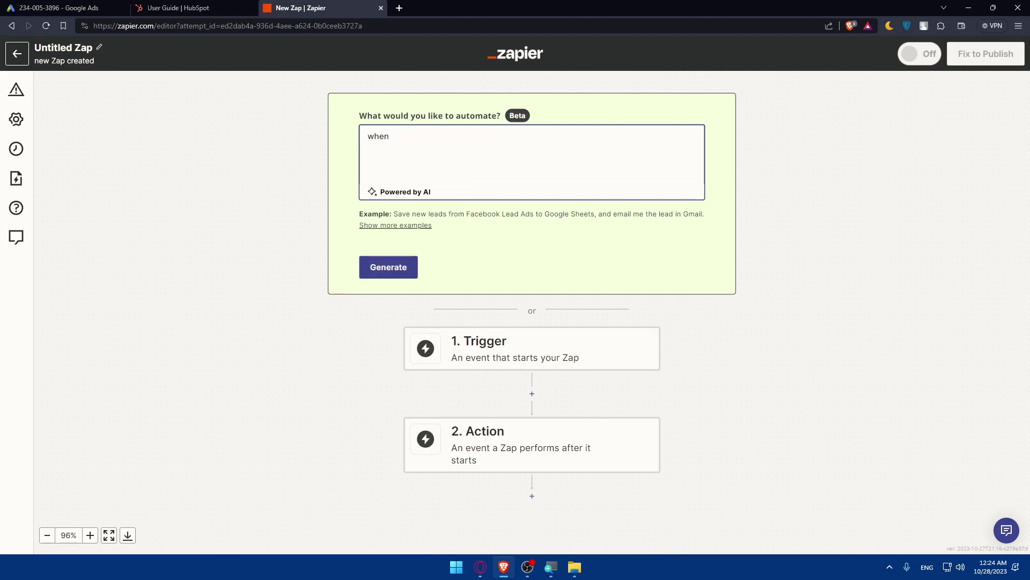
left_click(177, 7)
key("ctrl+Tab")
key("ctrl+shift+Tab")
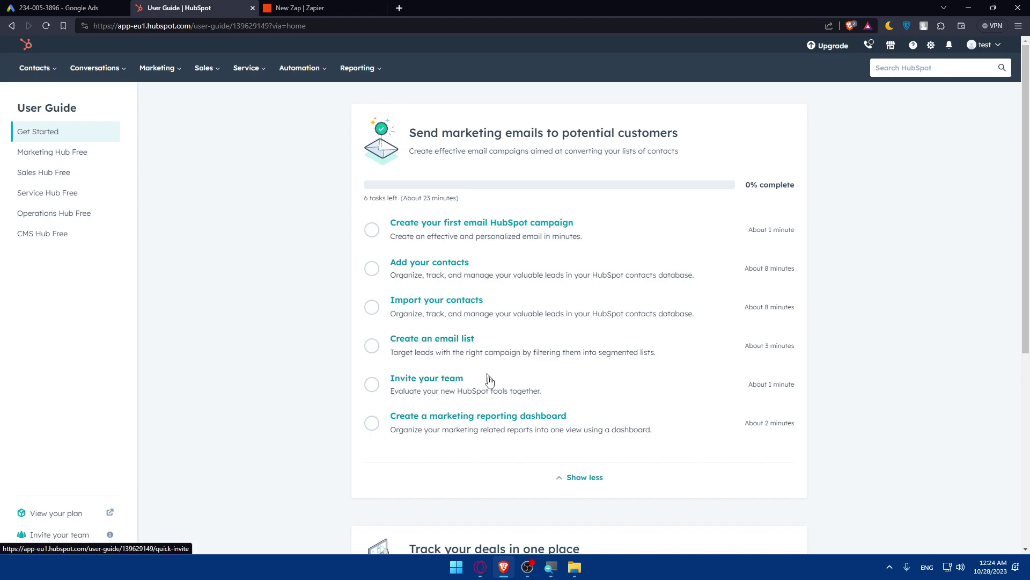
scroll(415, 408, "down", 2)
scroll(480, 375, "down", 2)
scroll(485, 381, "down", 2)
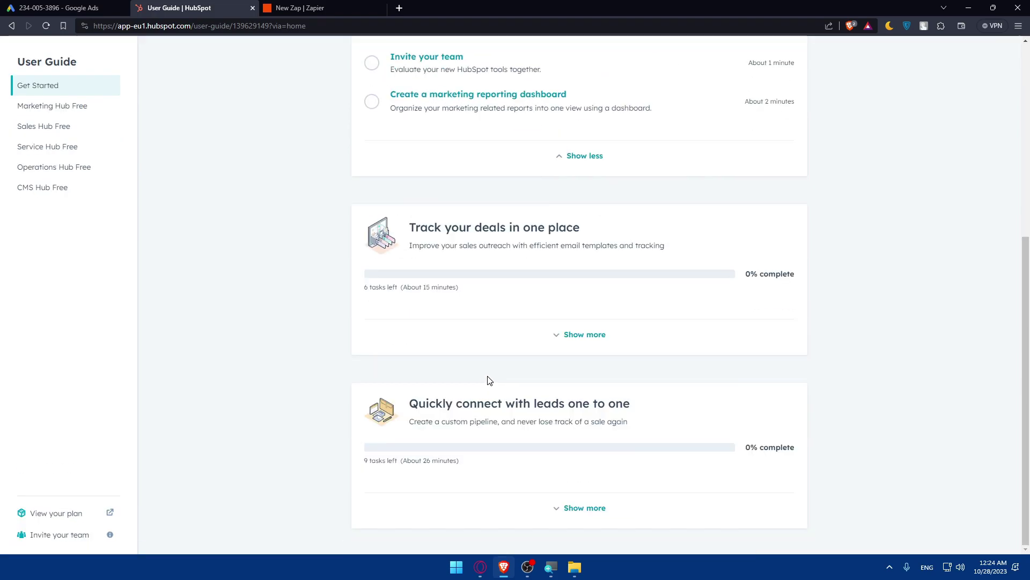
scroll(418, 226, "up", 10)
- Finish the prompt 'when i get a new report in hubspot create an offline conversion action in google ads' and generate
left_click(301, 7)
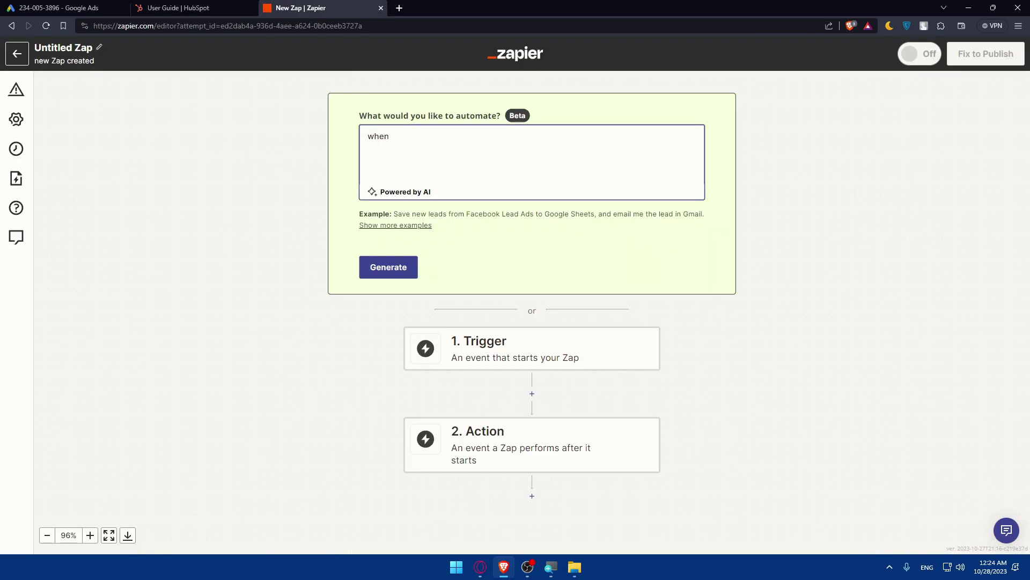
type("get a new report in hubspot create ")
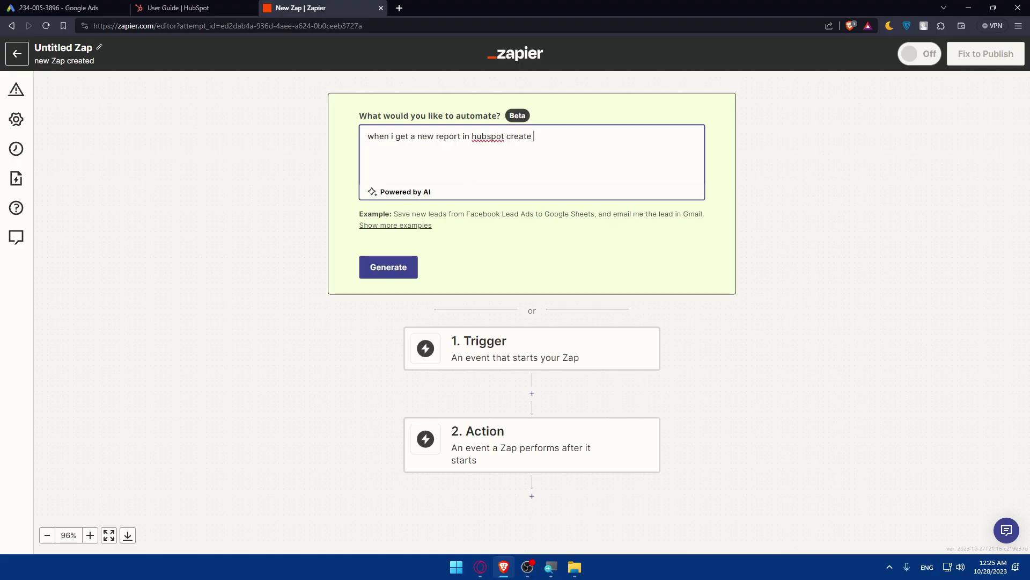
type("a convewstiuon")
key("BackSpace")
key("BackSpace")
key("BackSpace")
key("BackSpace")
key("BackSpace")
key("BackSpace")
type("line conversion actio")
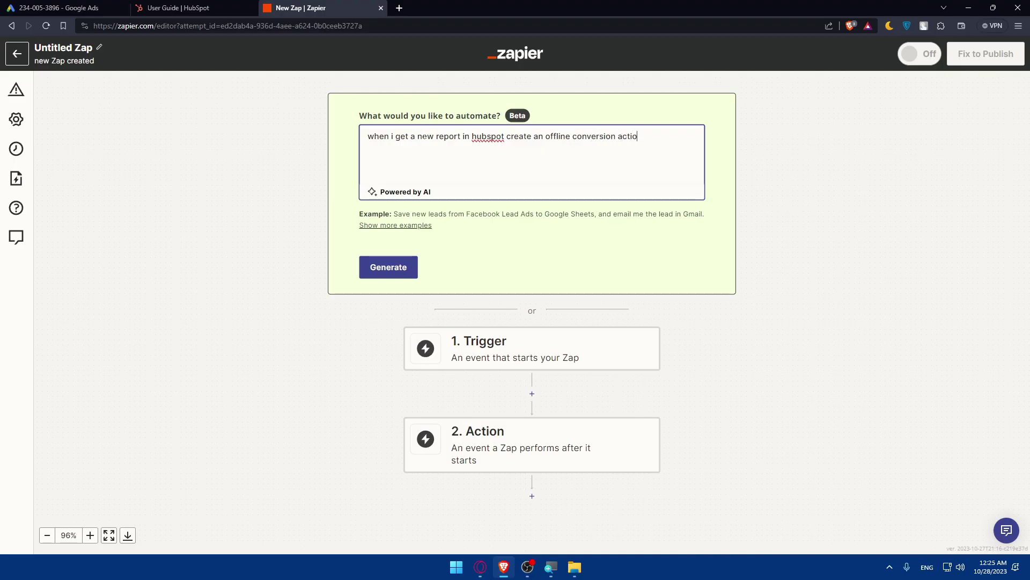
type("n in google ads")
key("Return")
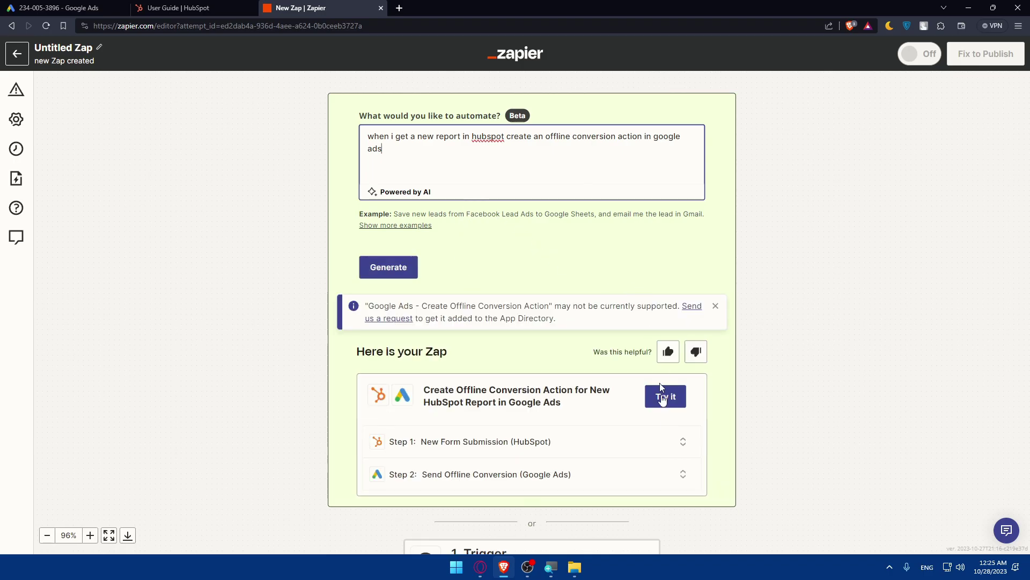
- Open the suggested Zap as a draft and connect a HubSpot account to its New Form Submission trigger, leaving the form unchosen
left_click(666, 397)
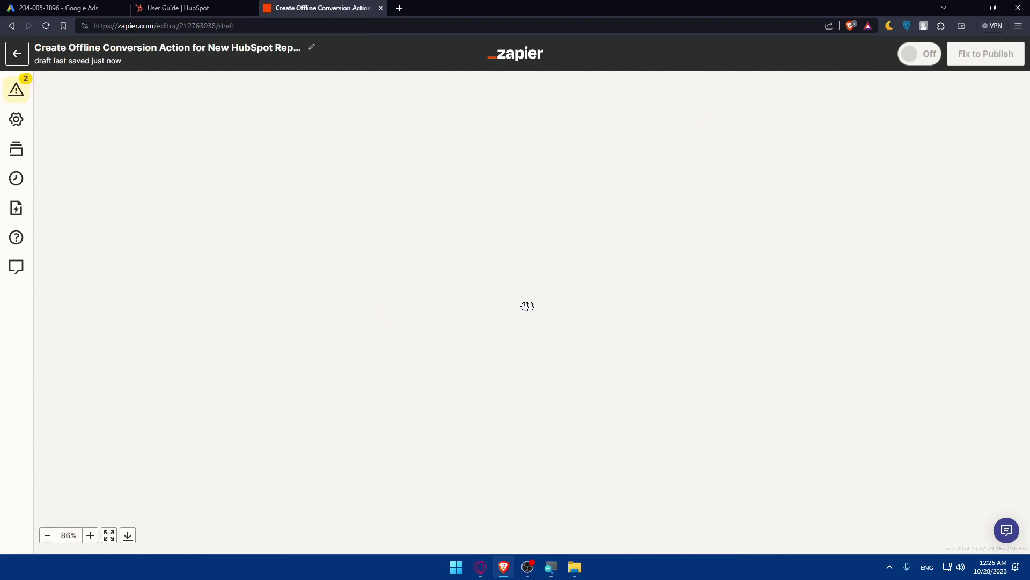
left_click(520, 245)
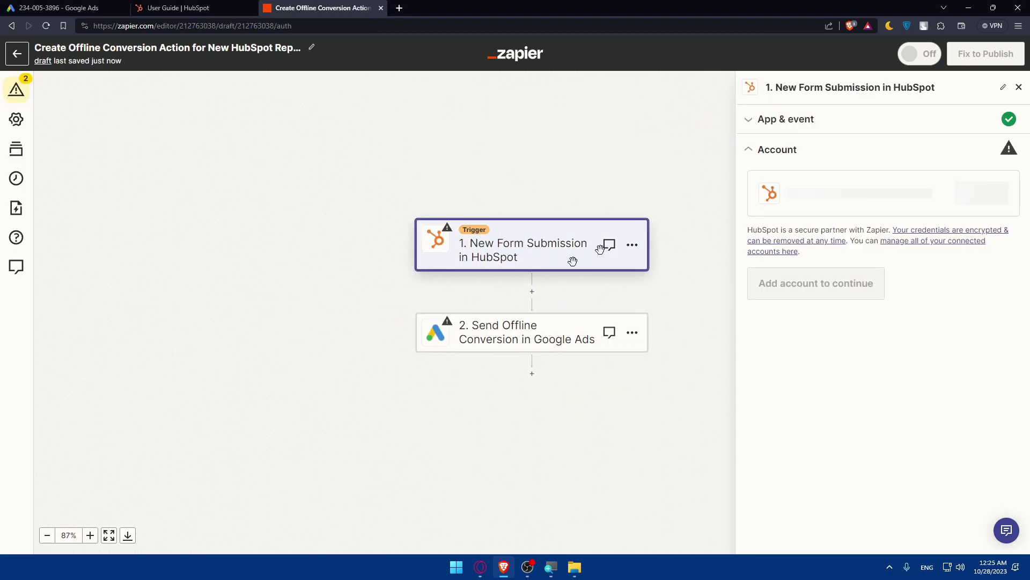
left_click(964, 199)
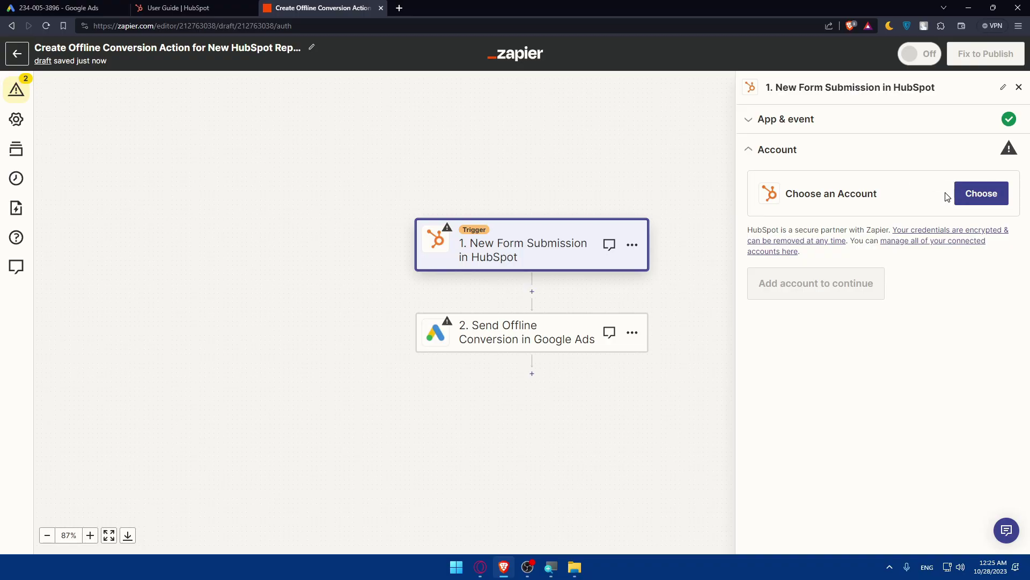
left_click(809, 300)
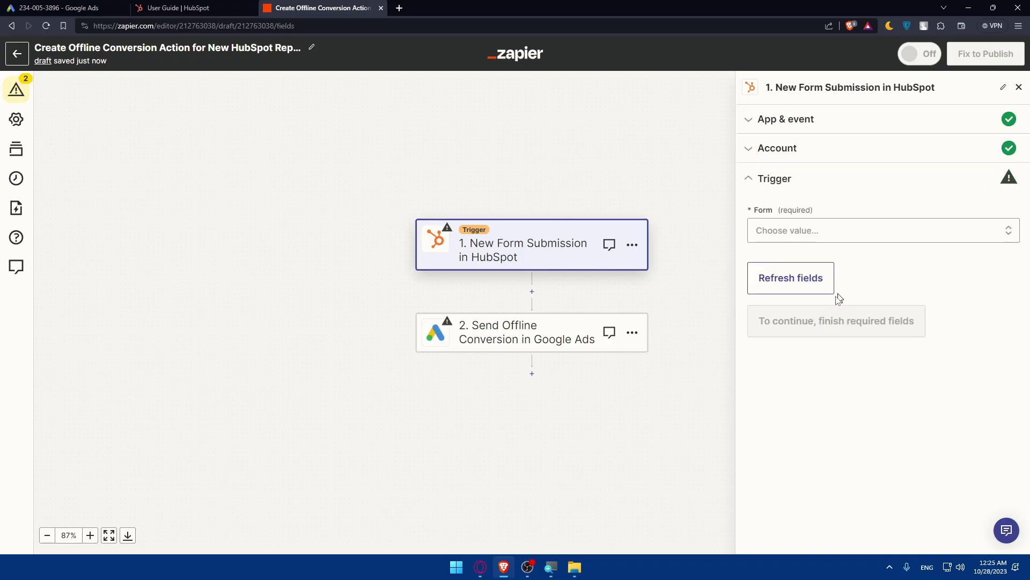
left_click(828, 235)
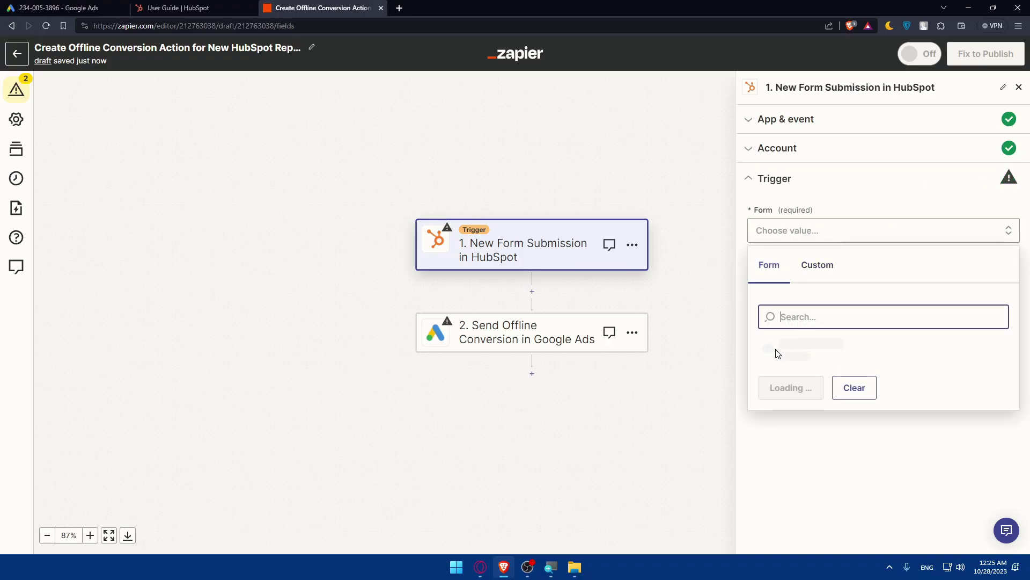
left_click(850, 398)
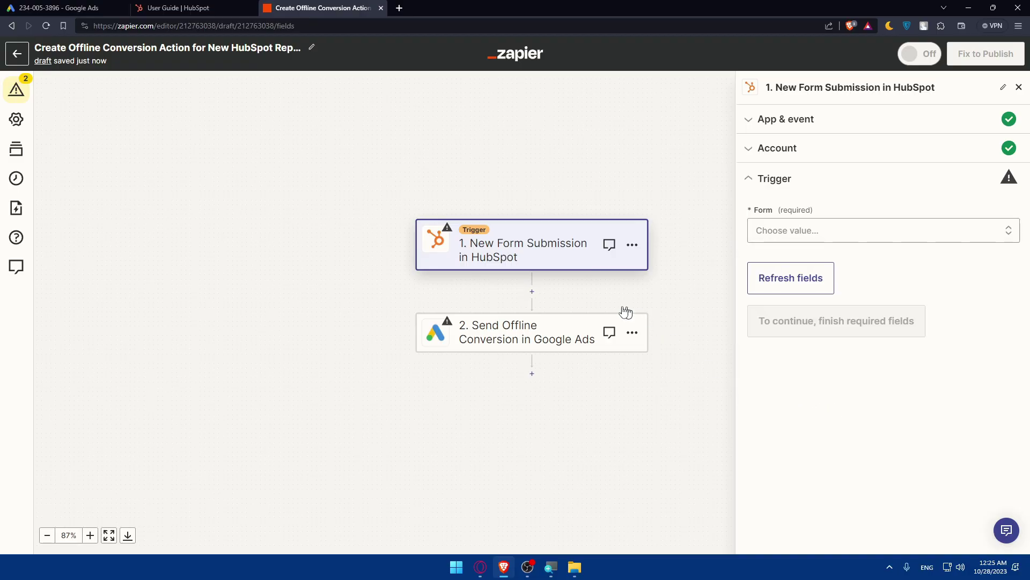
left_click(549, 339)
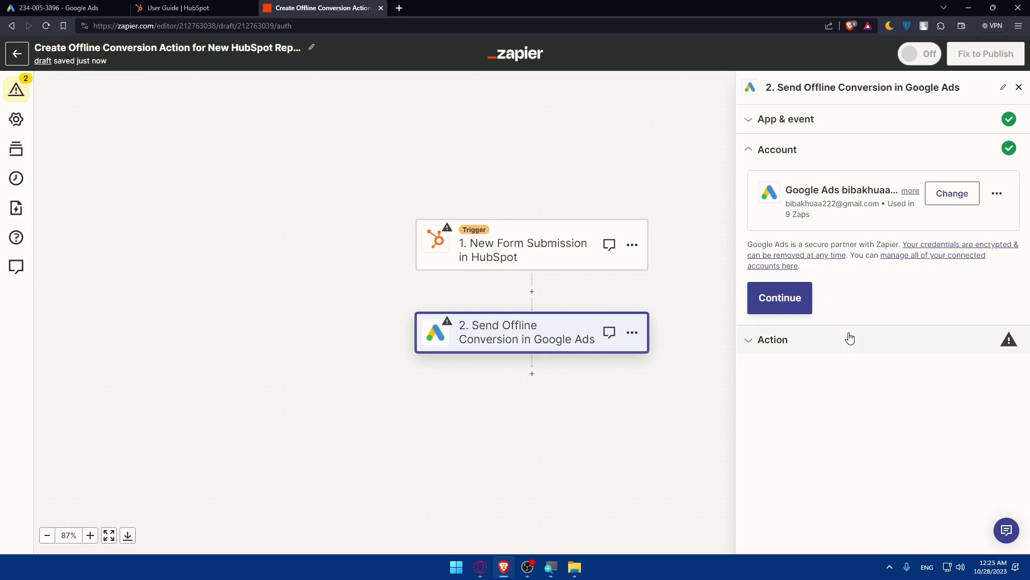
- Keep the connected Google Ads account and confirm the app is Google Ads with event Send Offline Conversion
left_click(849, 339)
left_click(800, 118)
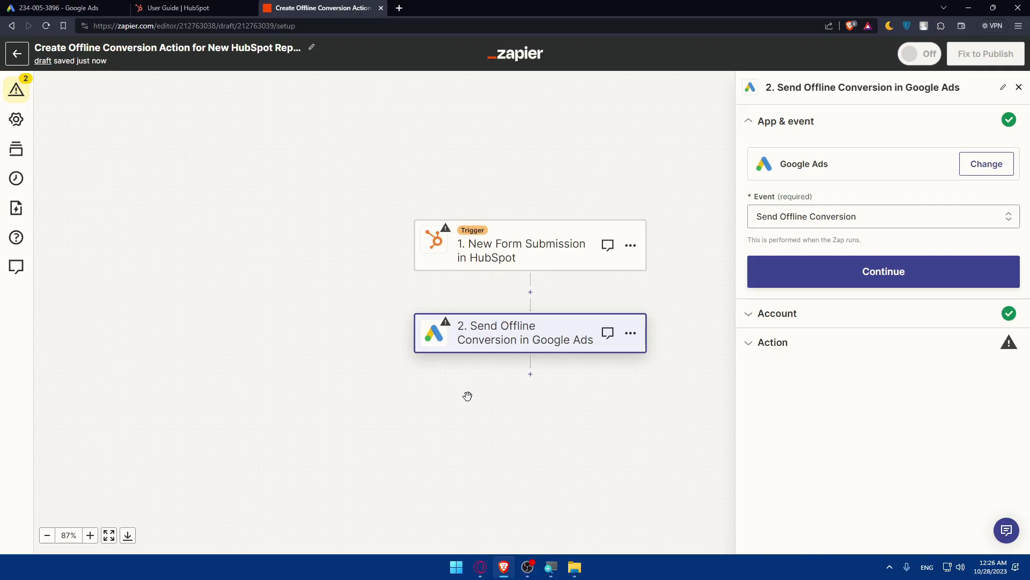
scroll(341, 299, "up", 5)
scroll(370, 287, "down", 3)
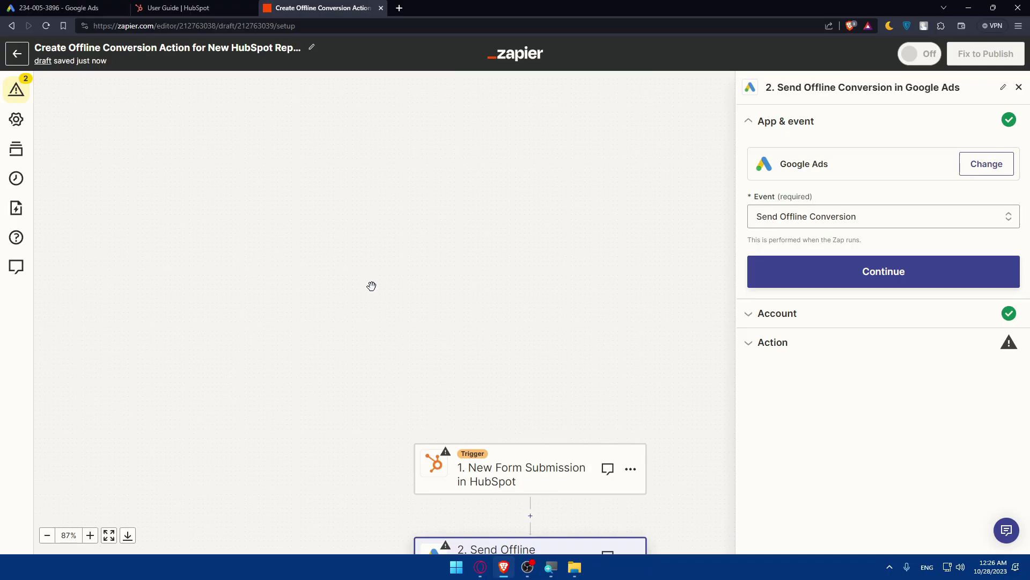